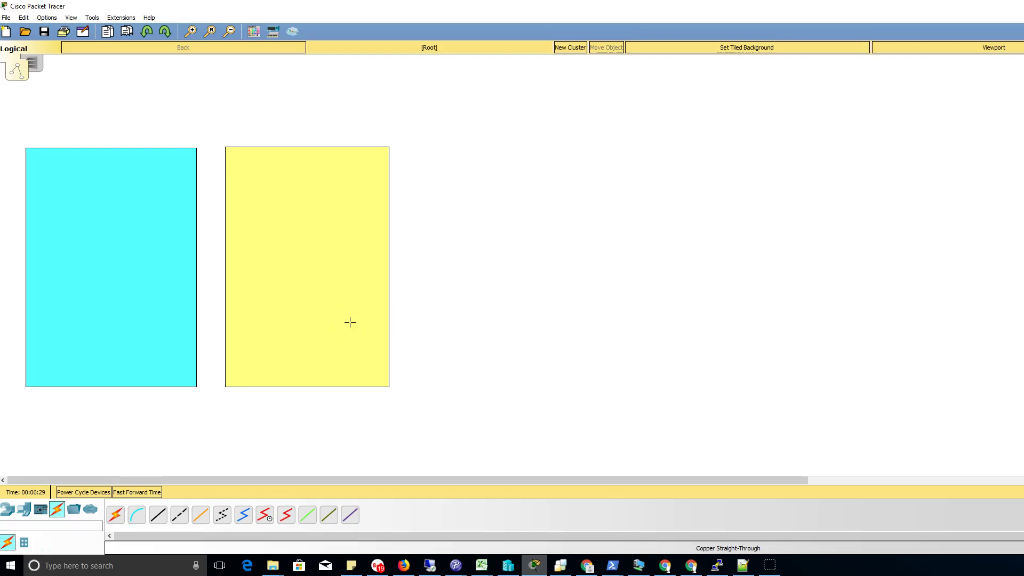
Step: Place a 3650-24PS multilayer switch in the workspace, centred above the cyan and yellow areas
left_click(526, 290)
left_click(23, 511)
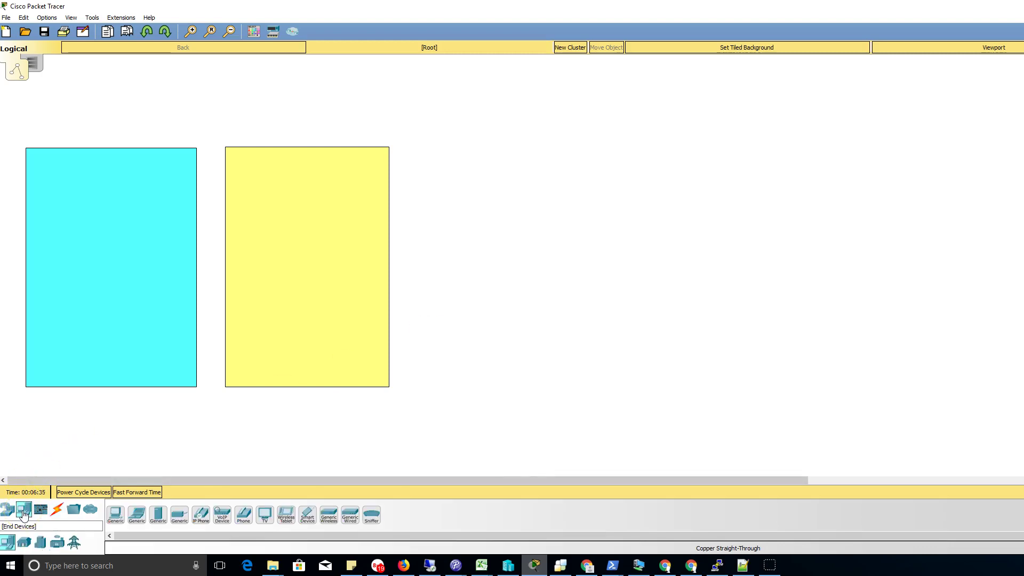
left_click(8, 512)
left_click(23, 542)
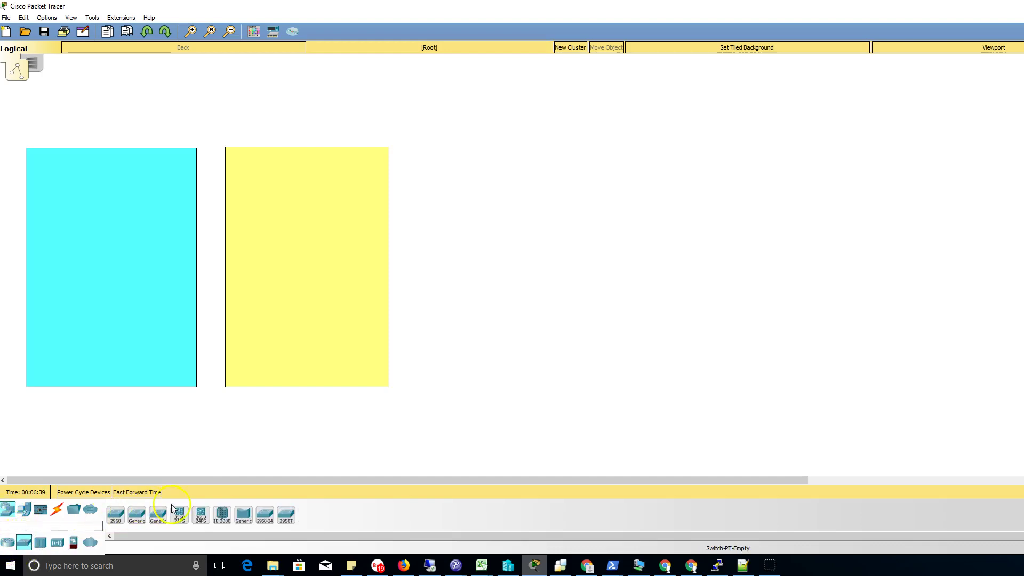
left_click_drag(201, 513, 213, 100)
Step: Add two 2960 switches, one in the upper part of the cyan area and one in the yellow area
left_click(70, 544)
left_click_drag(115, 513, 93, 216)
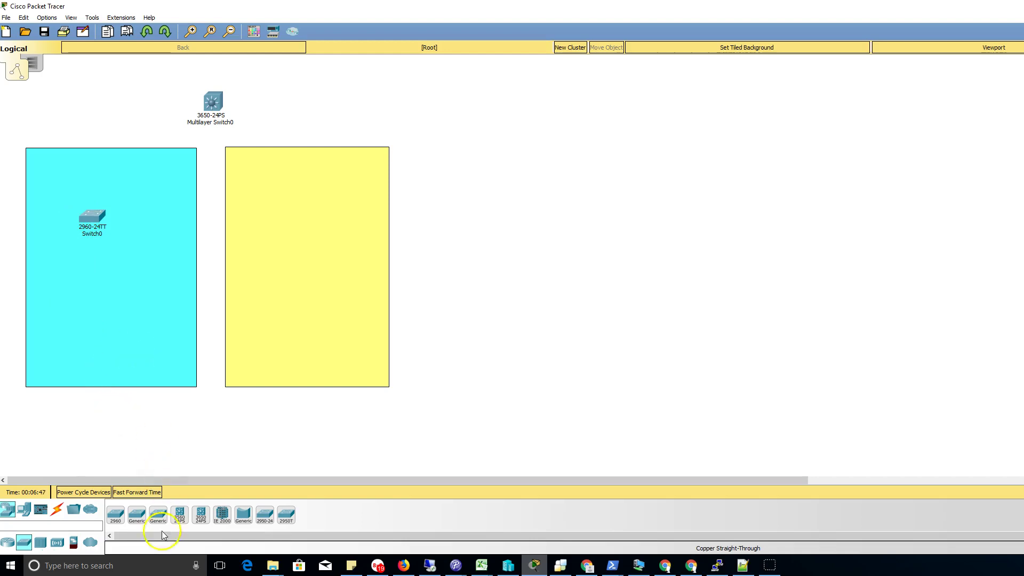
left_click_drag(158, 515, 182, 368)
left_click_drag(289, 216, 289, 216)
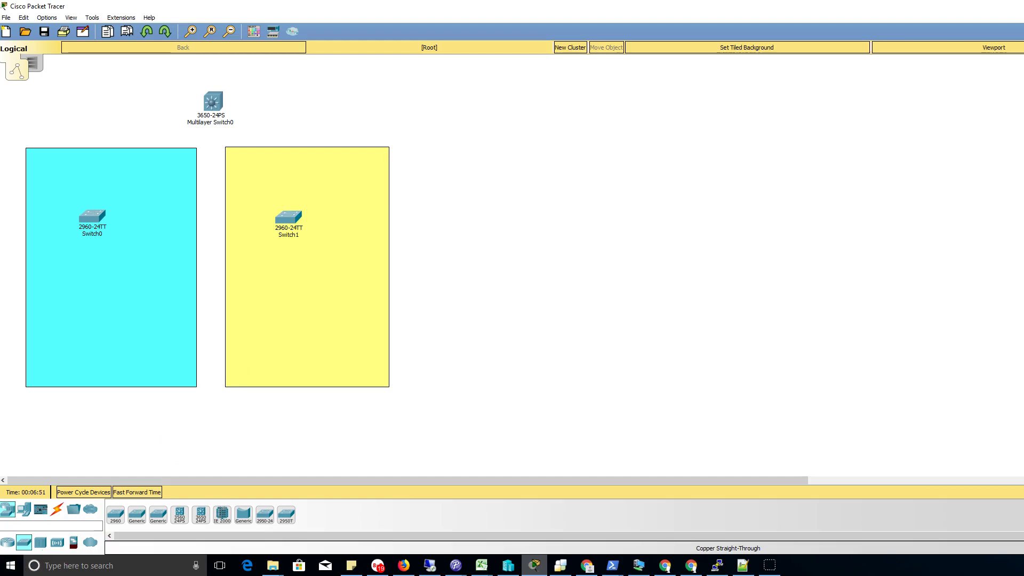
Step: Add a generic PC below the switch in the cyan area and another below the switch in the yellow area
left_click(23, 509)
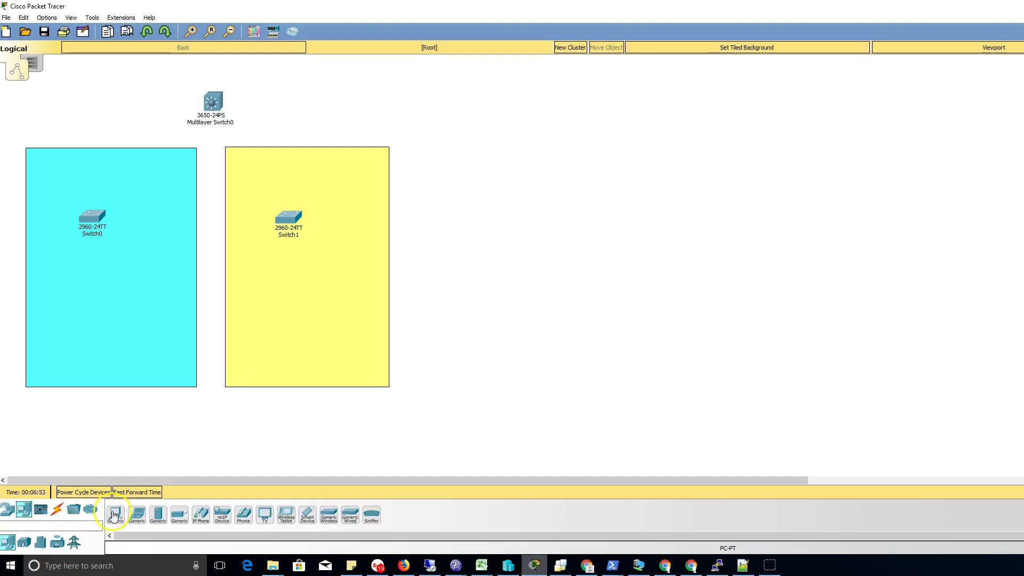
left_click_drag(115, 514, 60, 298)
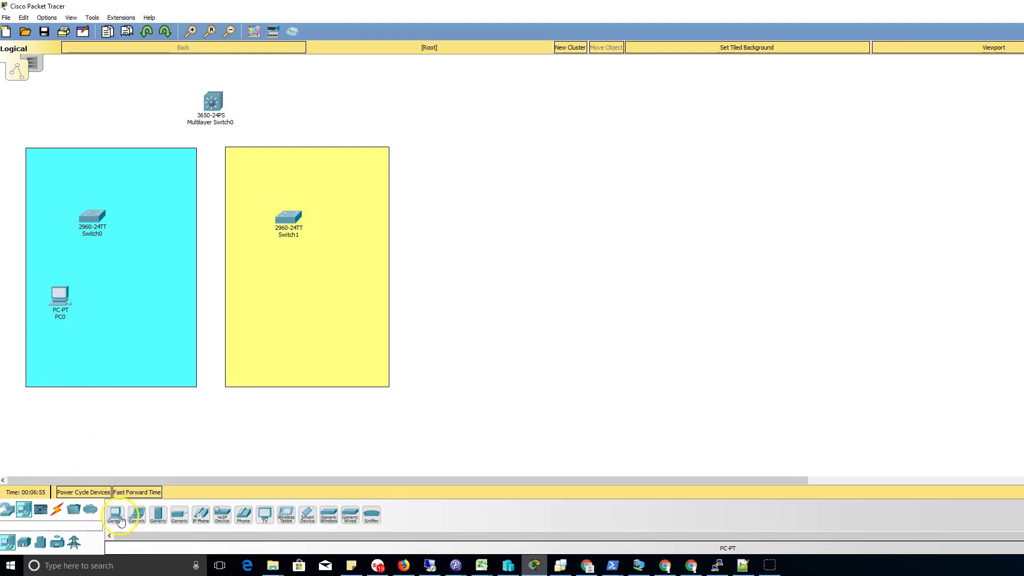
left_click_drag(115, 513, 254, 335)
left_click_drag(308, 295, 308, 296)
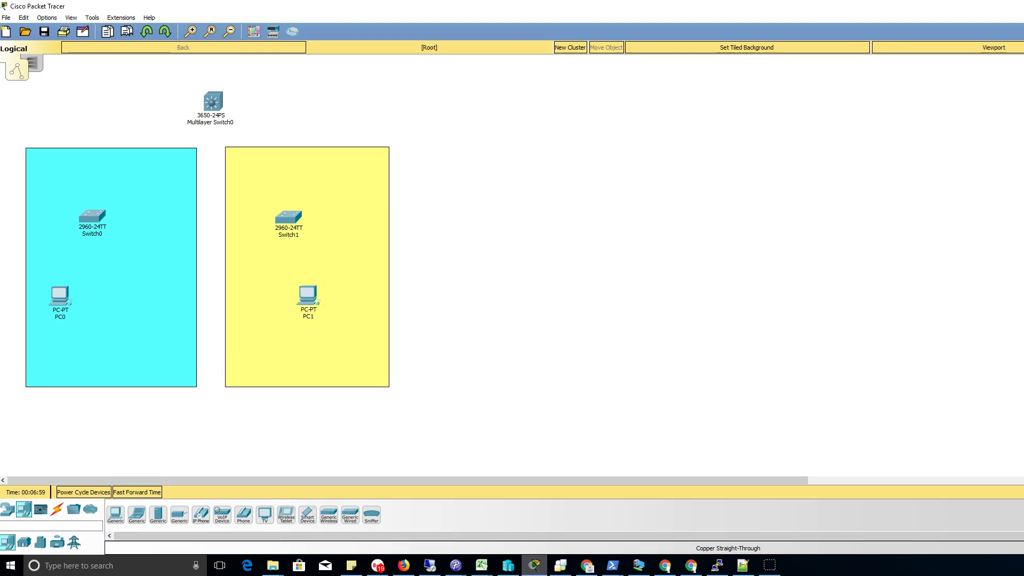
Step: Label the yellow area "vlan 20 192.168.20.X/24" and the cyan area "vlan 10 192.168.10.X/24" with notes above them
left_click(275, 129)
type("vlan 20 192.168.")
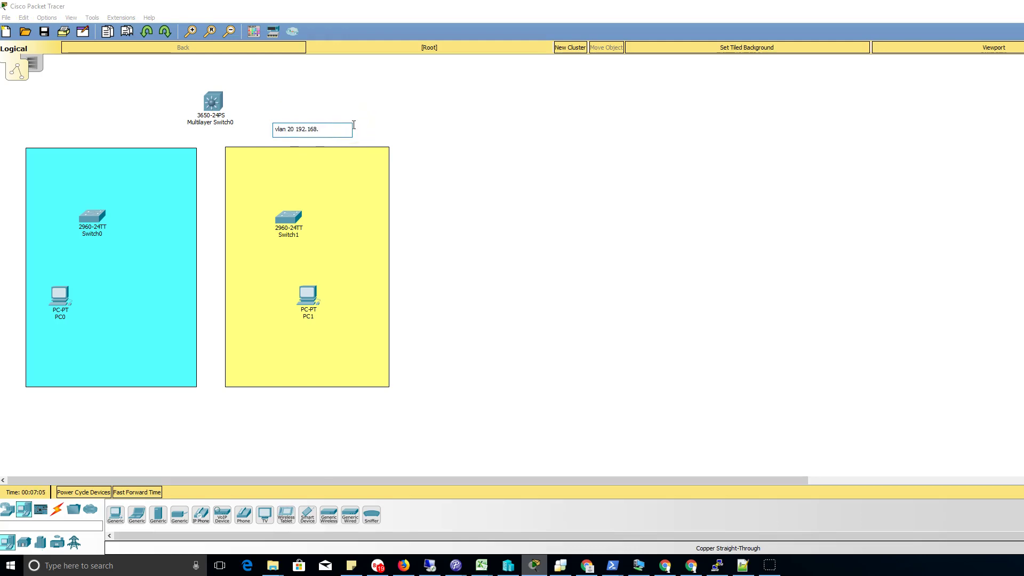
type("20.X/24")
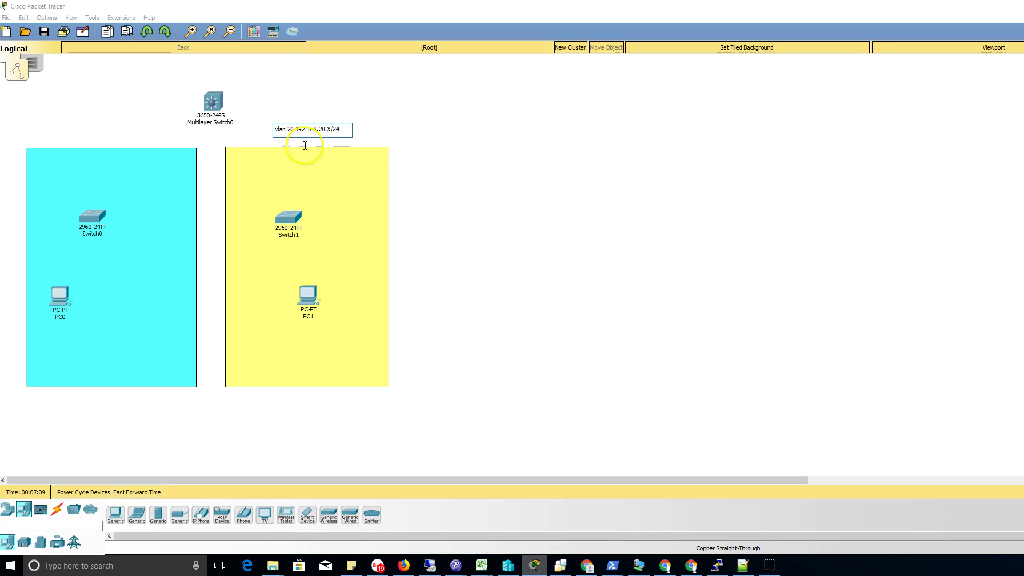
left_click(42, 131)
type("vlan 10 192.168.10.X/24")
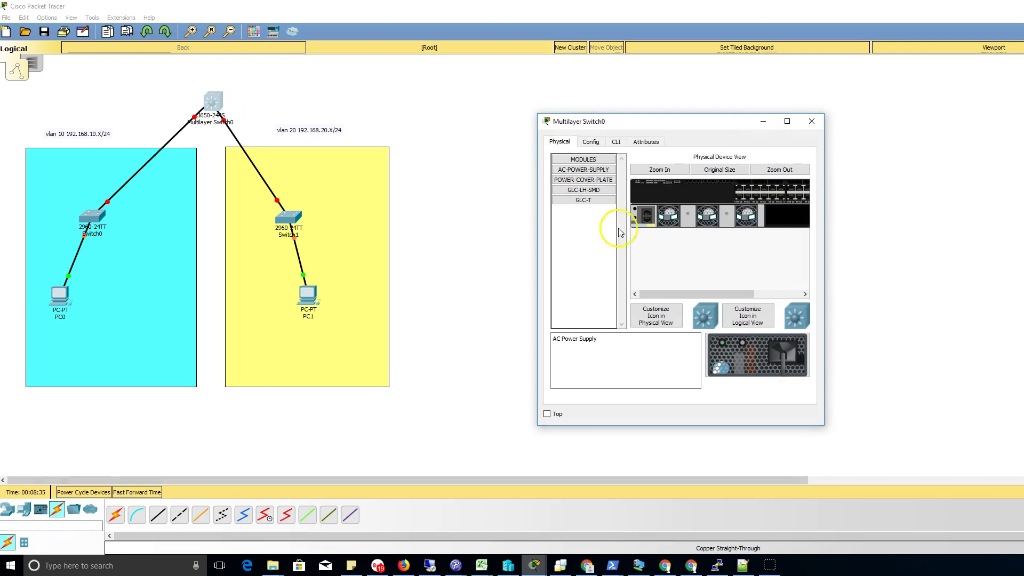
Step: Install an AC power supply in the multilayer switch's empty bay and open its command line
left_click_drag(751, 352, 787, 216)
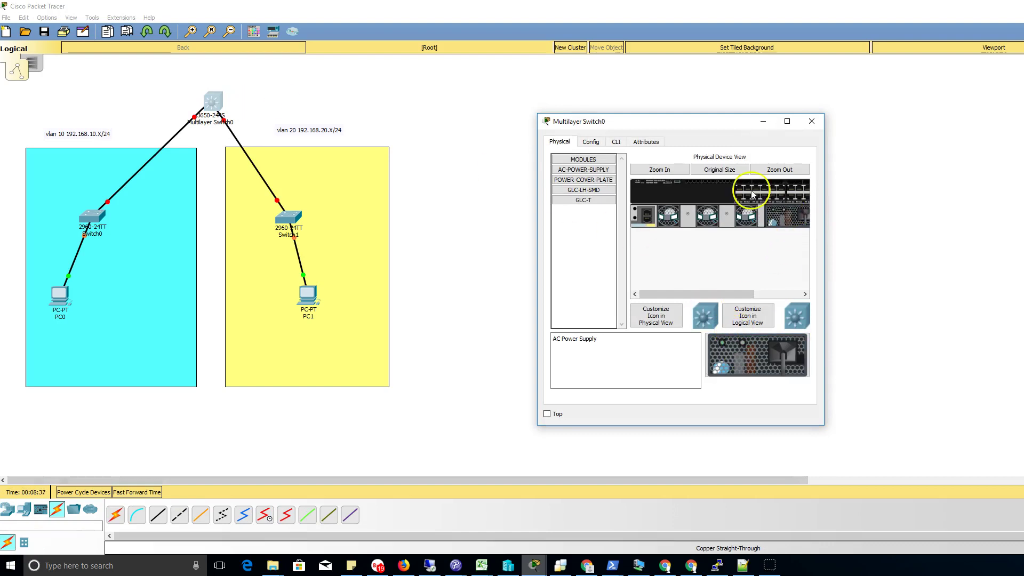
left_click(615, 141)
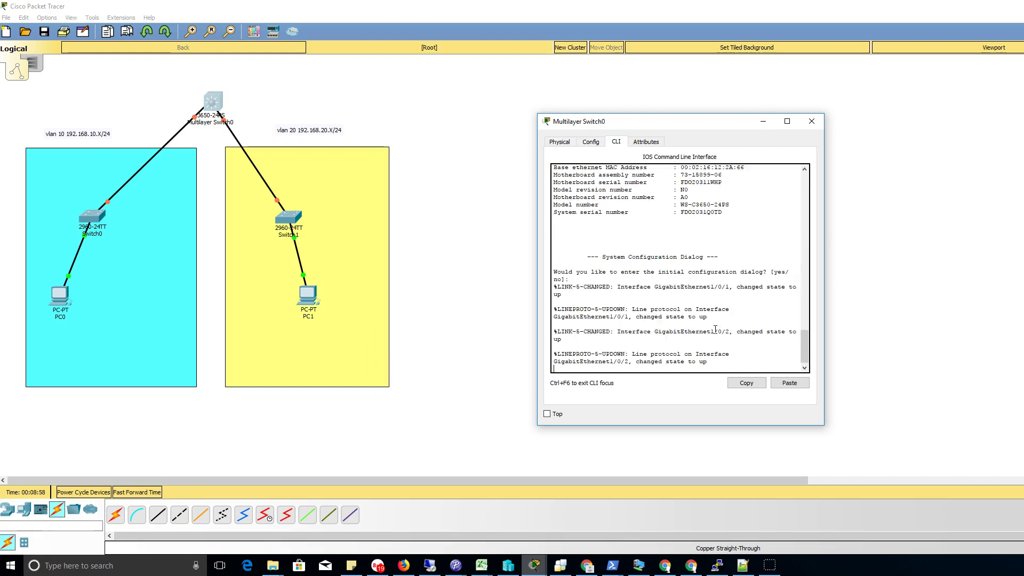
Step: Decline the multilayer switch's initial configuration dialog and enter global configuration mode
key("Return")
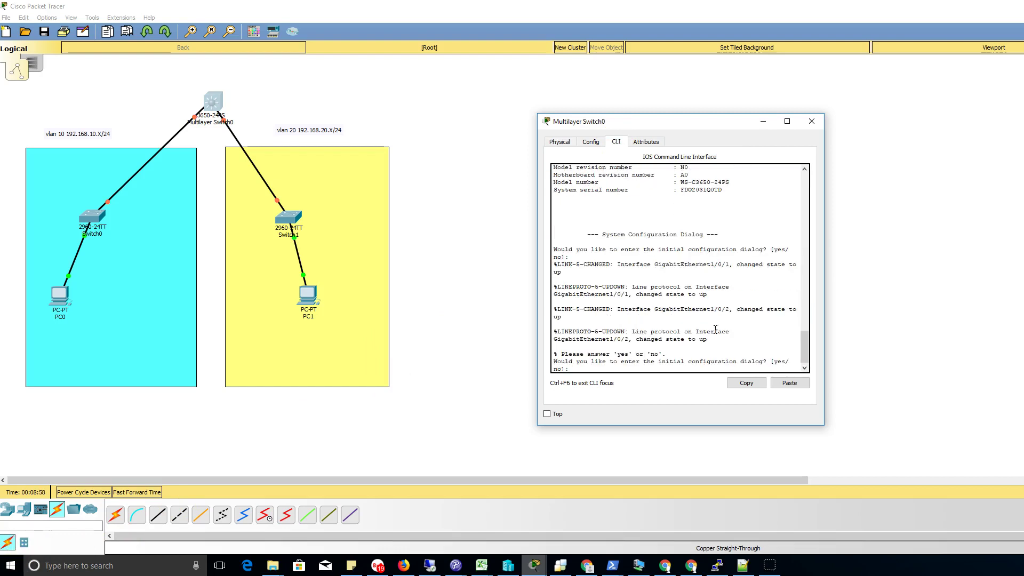
type("no")
key("Return")
key("Return")
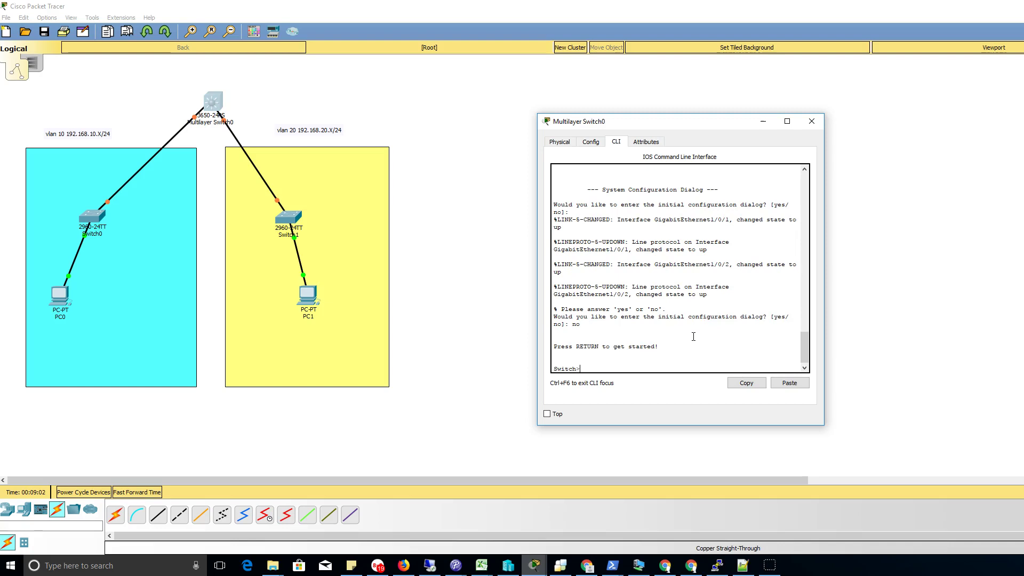
type("en")
key("Return")
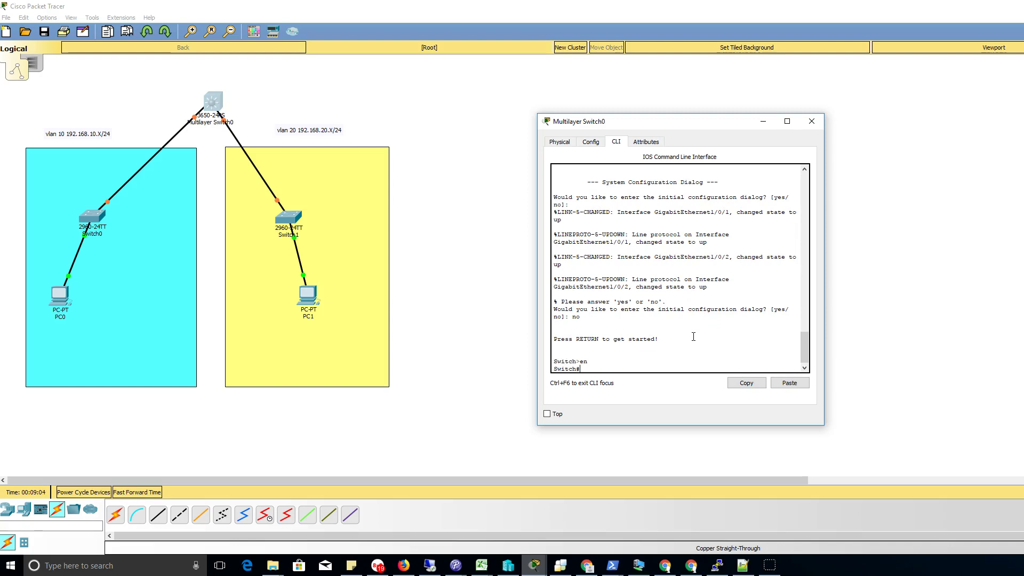
type("conf t")
key("Return")
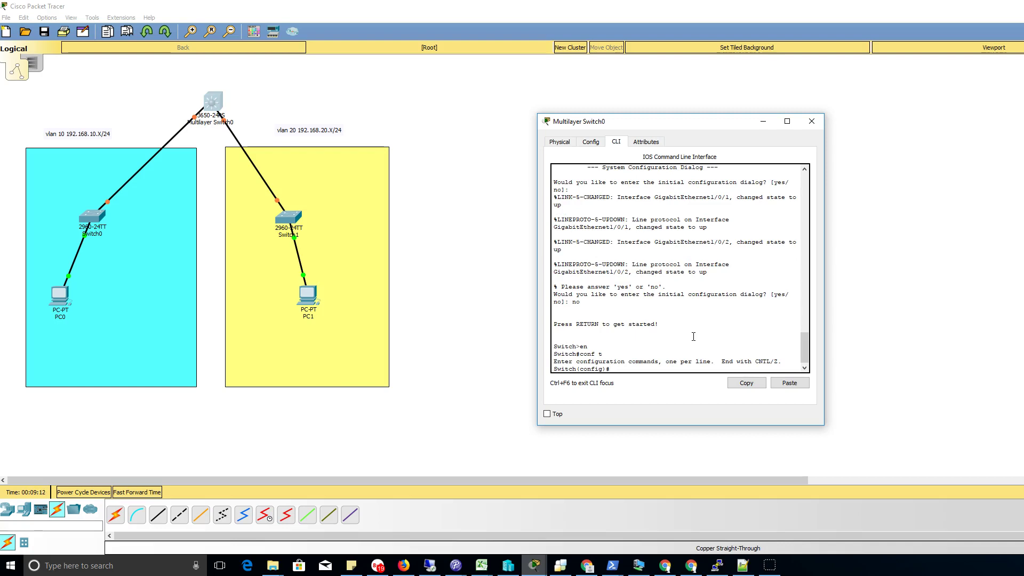
type("vlan 10")
key("BackSpace")
key("BackSpace")
key("BackSpace")
type("vlan 2")
key("BackSpace")
key("BackSpace")
key("BackSpace")
Step: Enable IP routing on the multilayer switch with "ip routing"
type("ip routing")
key("Return")
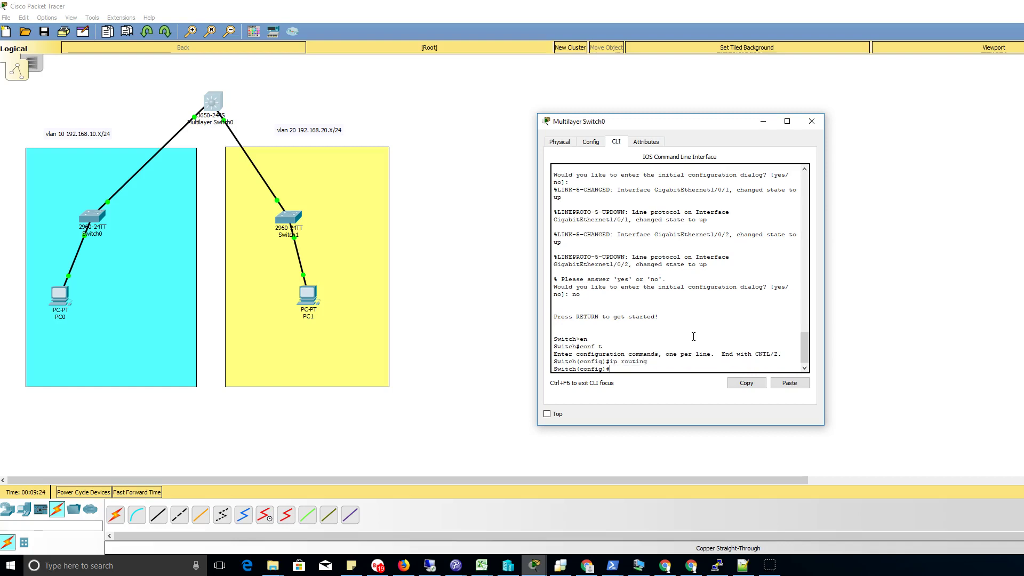
Step: Configure the VLAN 10 interface with IP address 192.168.10.1 and mask 255.255.255.0
type("int f")
type("lan")
key("BackSpace")
key("BackSpace")
key("BackSpace")
type("vlan 10")
key("Return")
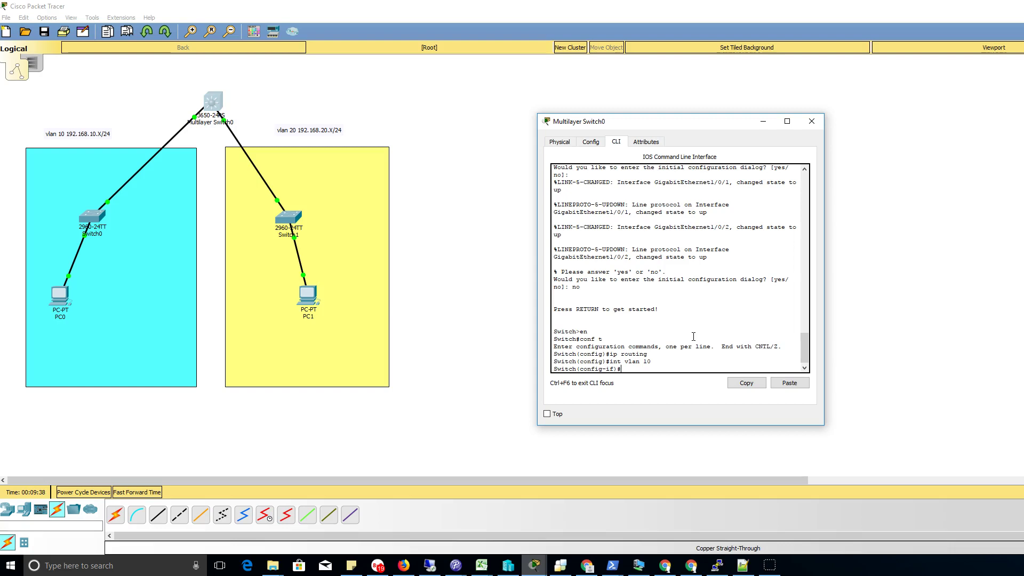
type("ddress 192.168.10.1 255.255.255.0")
key("Return")
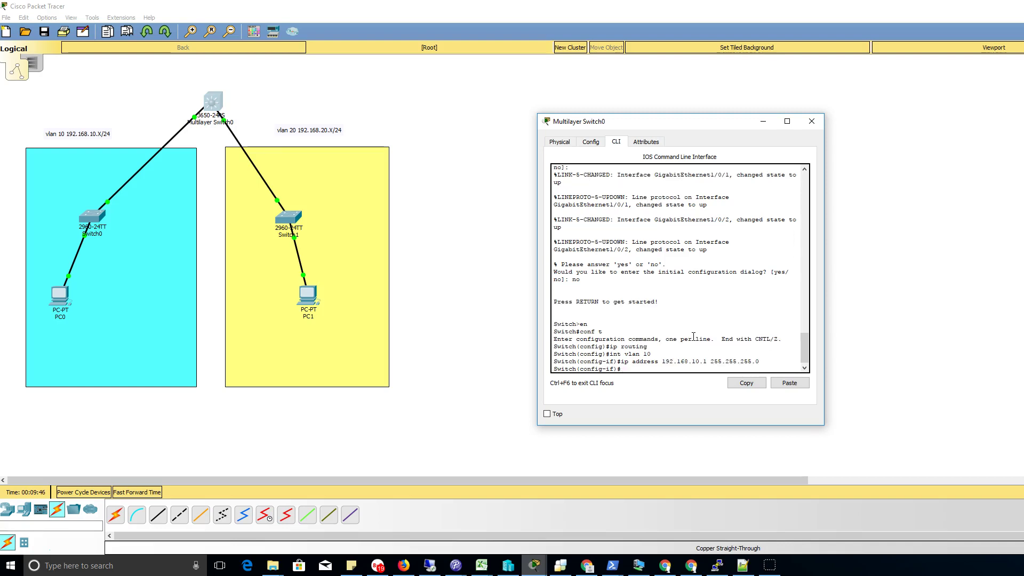
Step: Configure the VLAN 20 interface with IP address 192.168.20.1 and mask 255.255.255.0
type("int vlan 20")
key("Return")
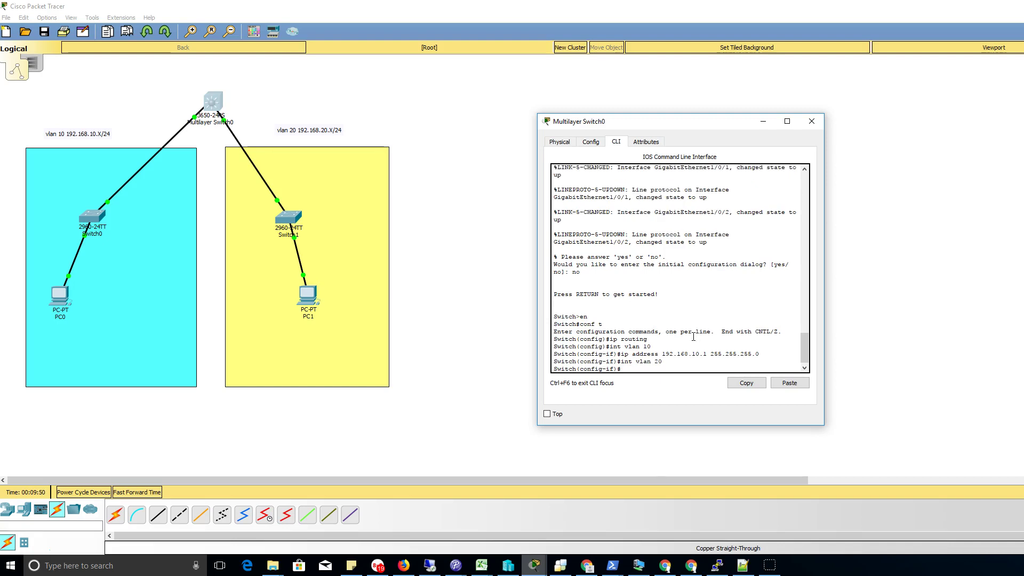
type("ip adder")
type("ss")
key("BackSpace")
key("BackSpace")
type("ress 192.168.10")
key("BackSpace")
key("BackSpace")
key("BackSpace")
type("20.1 255.255.255")
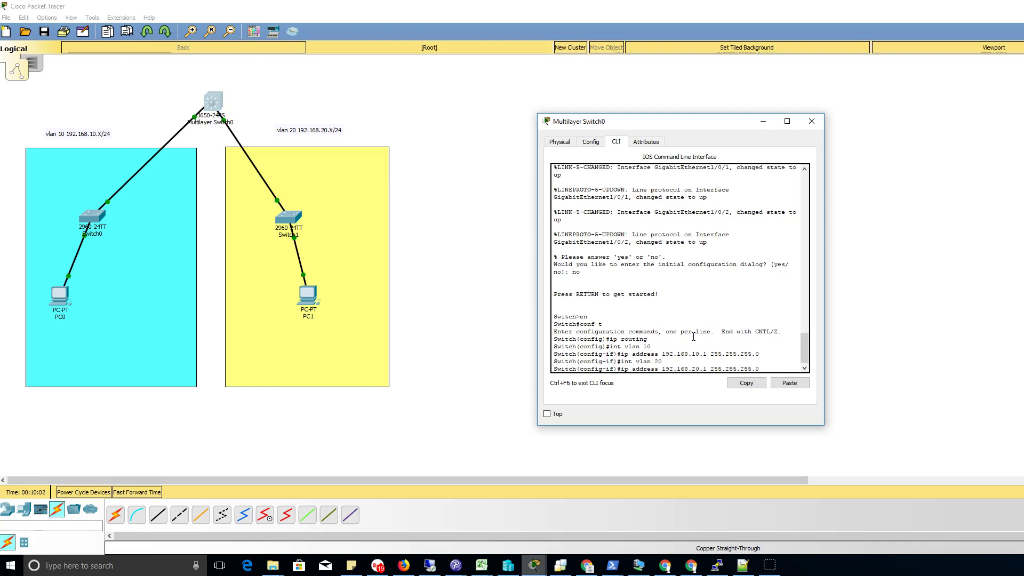
type(".0")
key("Return")
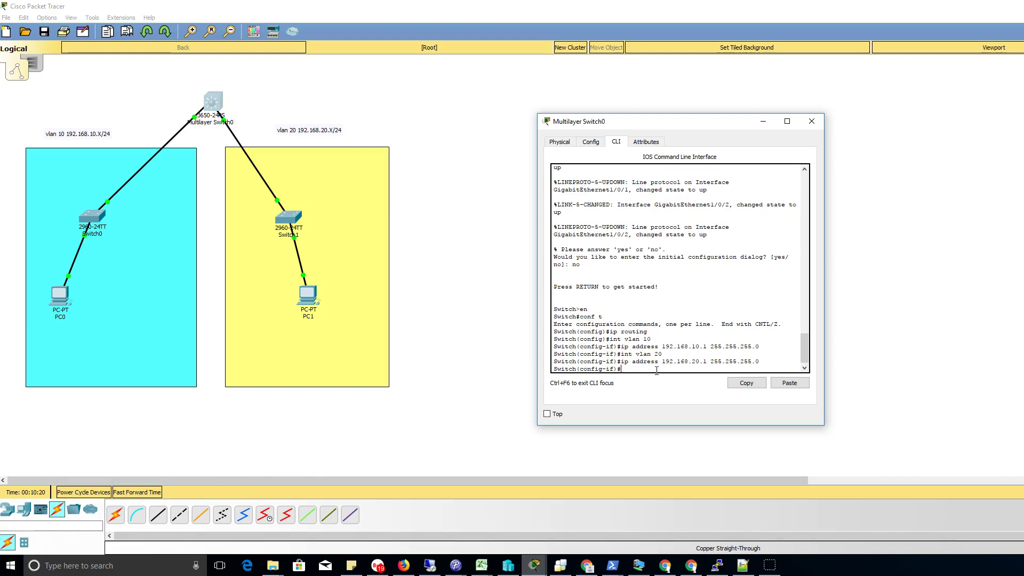
Step: Review the running configuration for IP routing and the VLAN interface addresses, and return to global configuration mode
type("do sh run")
key("Return")
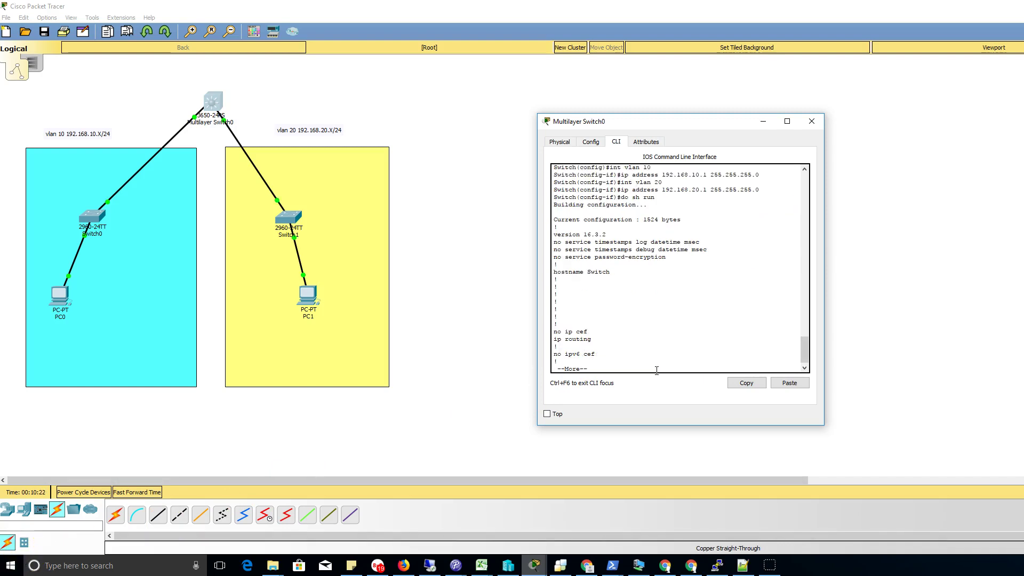
left_click_drag(593, 339, 544, 344)
left_click(635, 334)
key("space")
key("space")
key("space")
key("space")
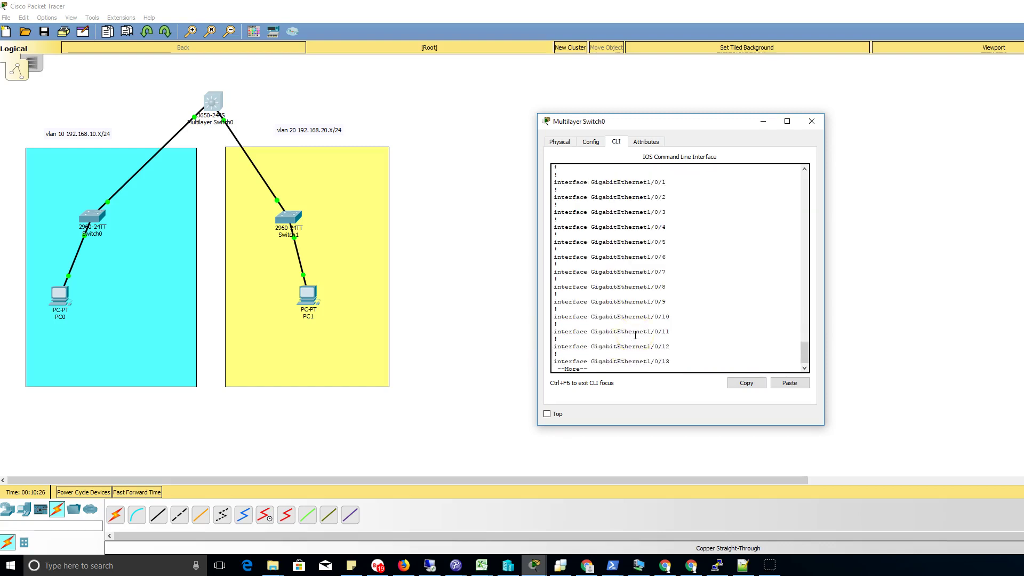
left_click_drag(696, 317, 556, 293)
left_click_drag(696, 346, 564, 331)
left_click(592, 362)
key("space")
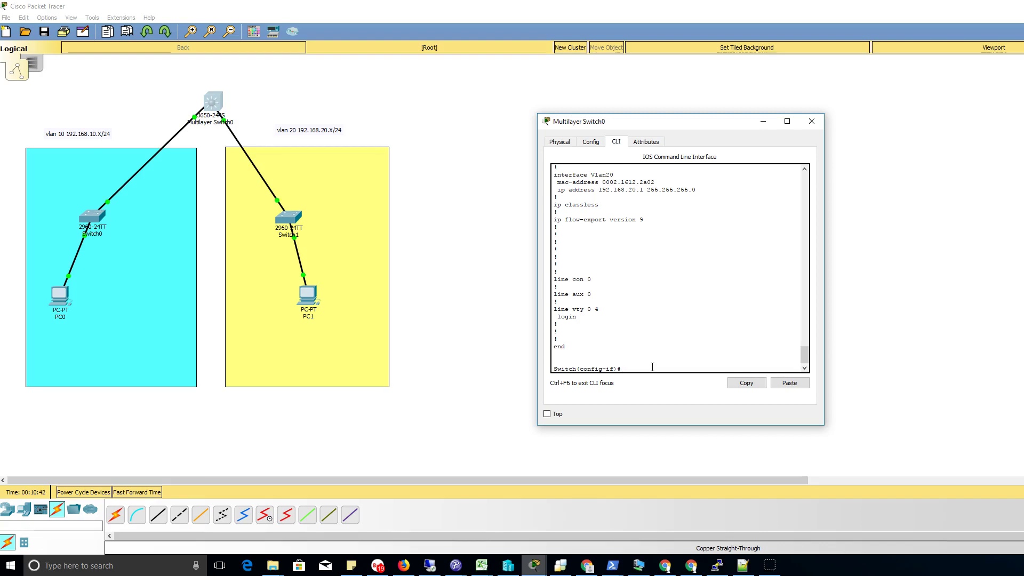
type("exit")
key("Return")
type("vlan 10")
key("BackSpace")
key("BackSpace")
type("20")
key("BackSpace")
key("BackSpace")
key("BackSpace")
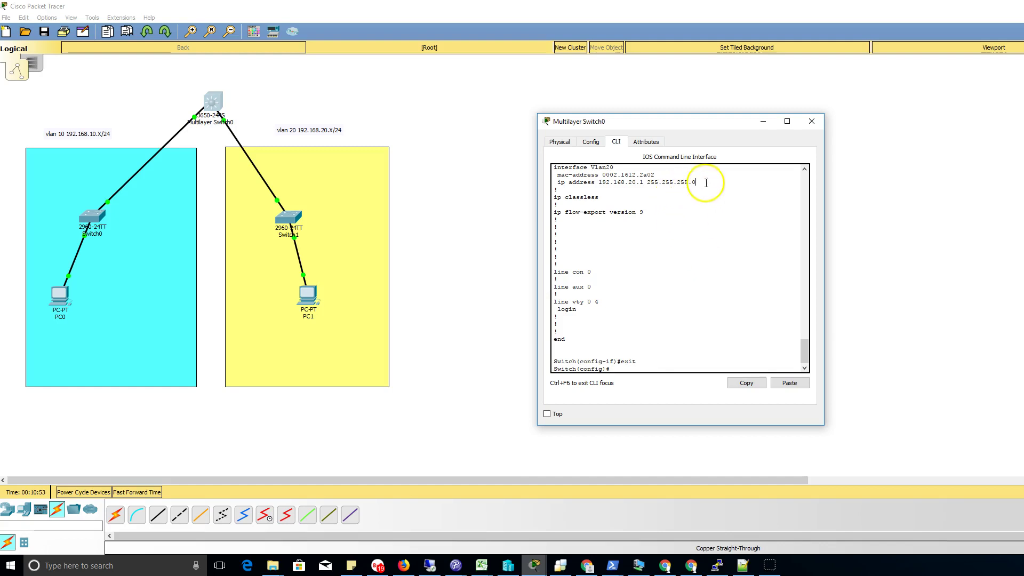
left_click_drag(697, 182, 558, 181)
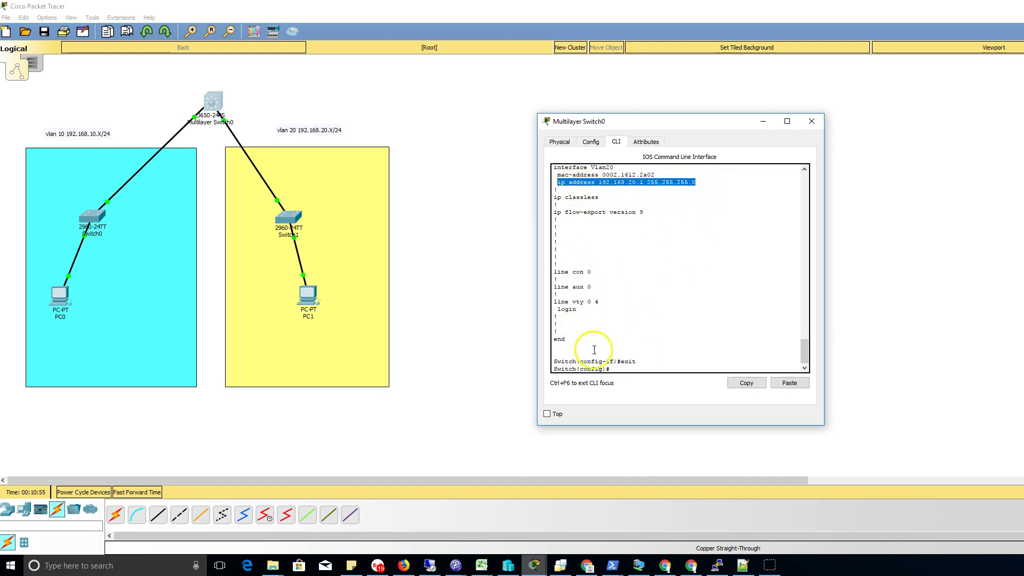
left_click(625, 366)
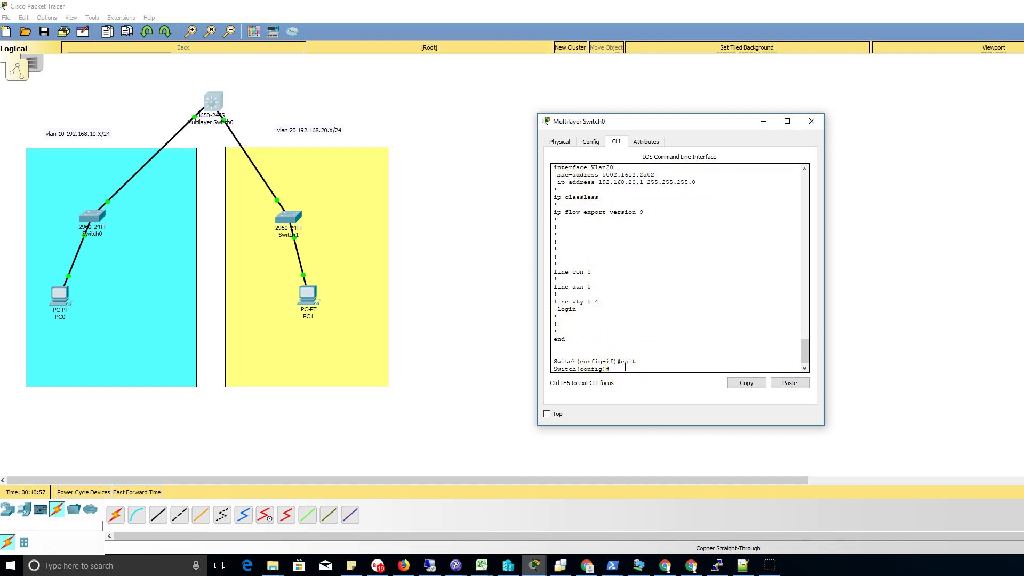
Step: Assign interface g1/0/1 of the multilayer switch to access VLAN 10
type("int g0")
type("/0/1")
key("Return")
type("swi")
key("Tab")
type("ac")
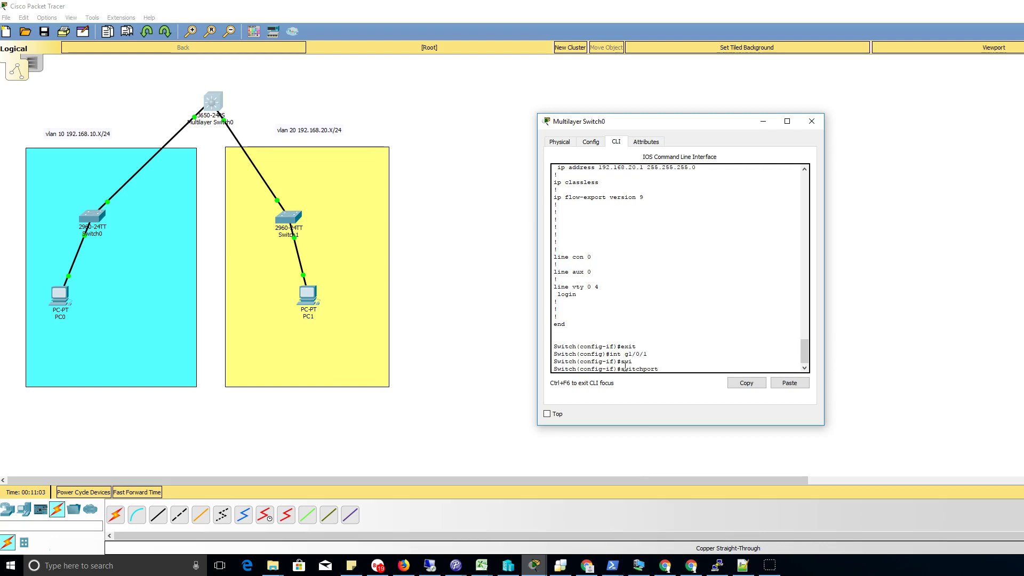
type("cess vlan 10")
key("Return")
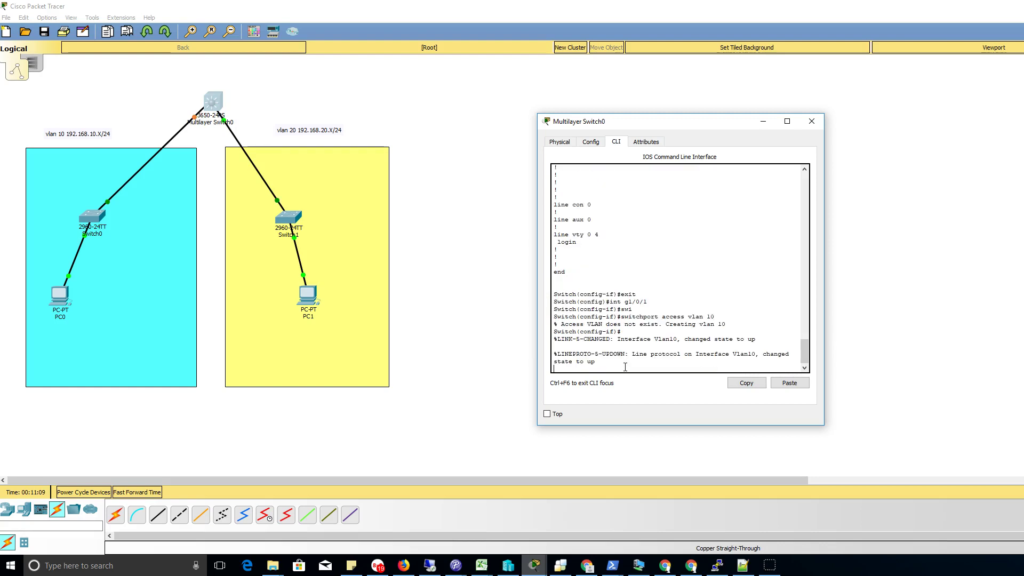
Step: Assign interface g1/0/2 of the multilayer switch to access VLAN 20
key("Return")
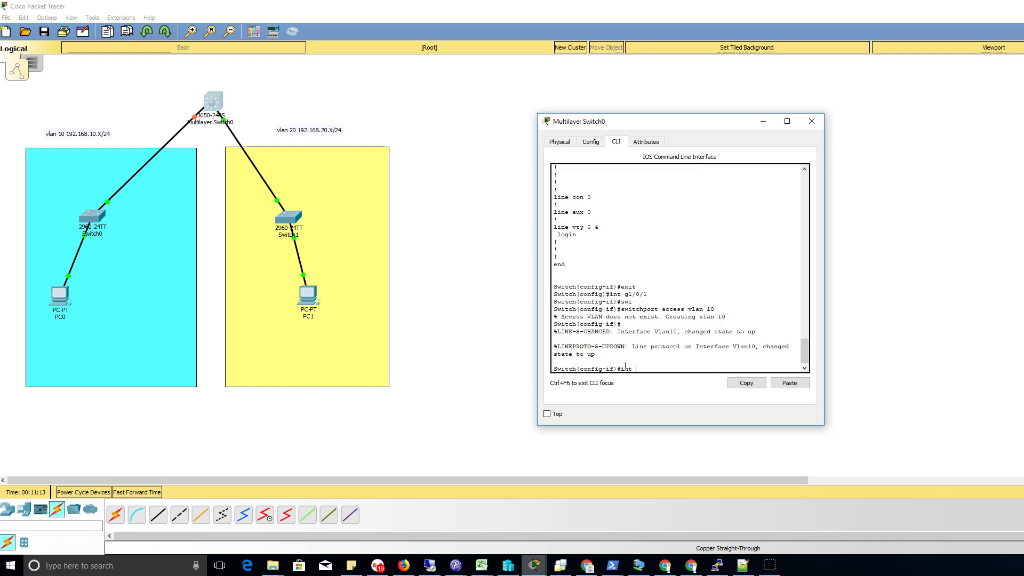
type("g1/0/2")
key("Return")
type("swi")
key("Tab")
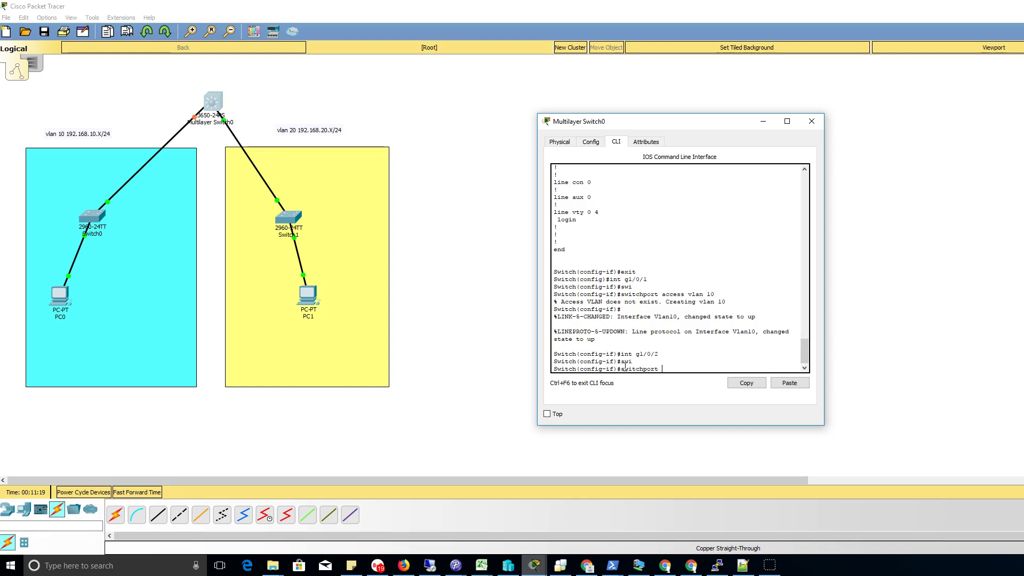
type("acc")
key("Tab")
type("vlan 20")
key("Return")
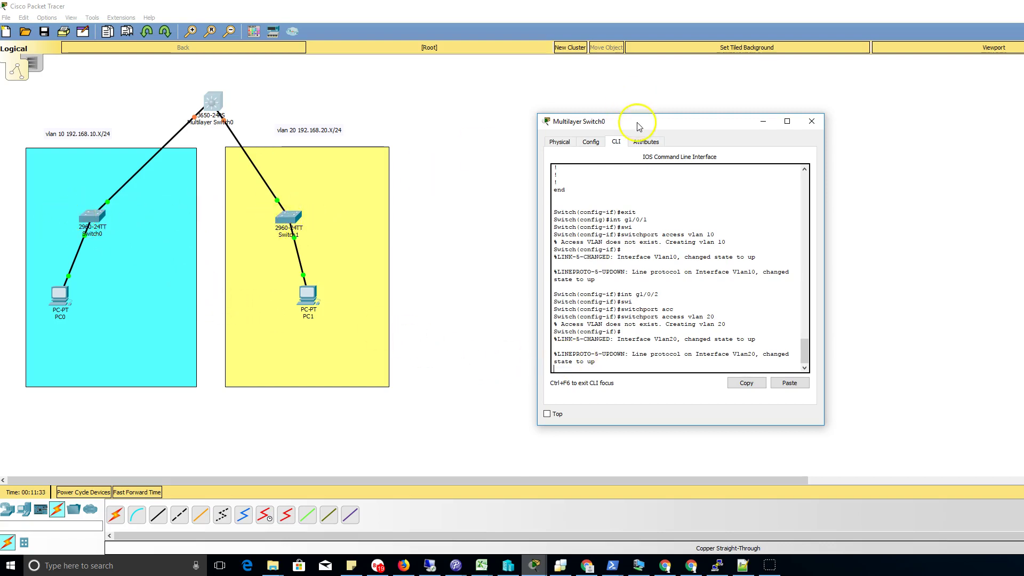
Step: Review the multilayer switch's running configuration for IP routing, the g1/0/1 and g1/0/2 access VLANs, the VLAN interface addresses and the native VLAN mismatch
left_click_drag(637, 123, 590, 127)
type("do")
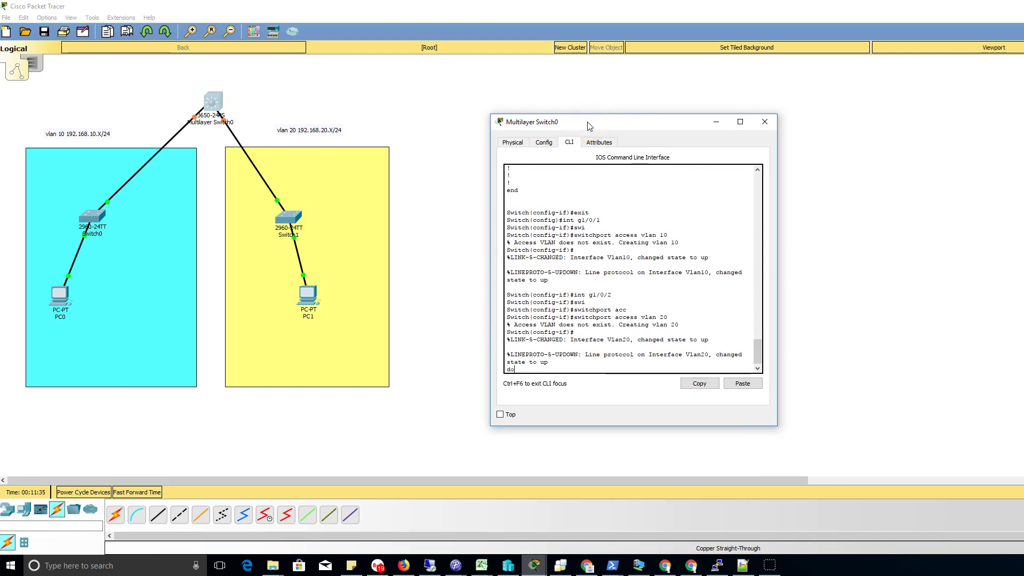
type(" sh run")
key("Return")
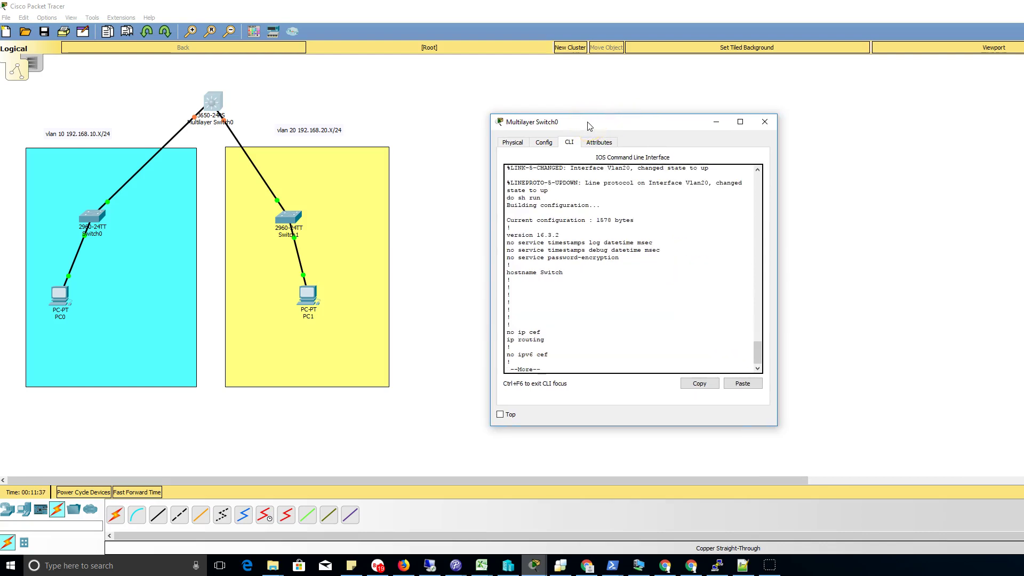
left_click(536, 187)
key("space")
left_click_drag(590, 355, 501, 346)
left_click(606, 344)
left_click_drag(590, 352, 507, 343)
key("space")
left_click_drag(607, 213, 500, 209)
key("space")
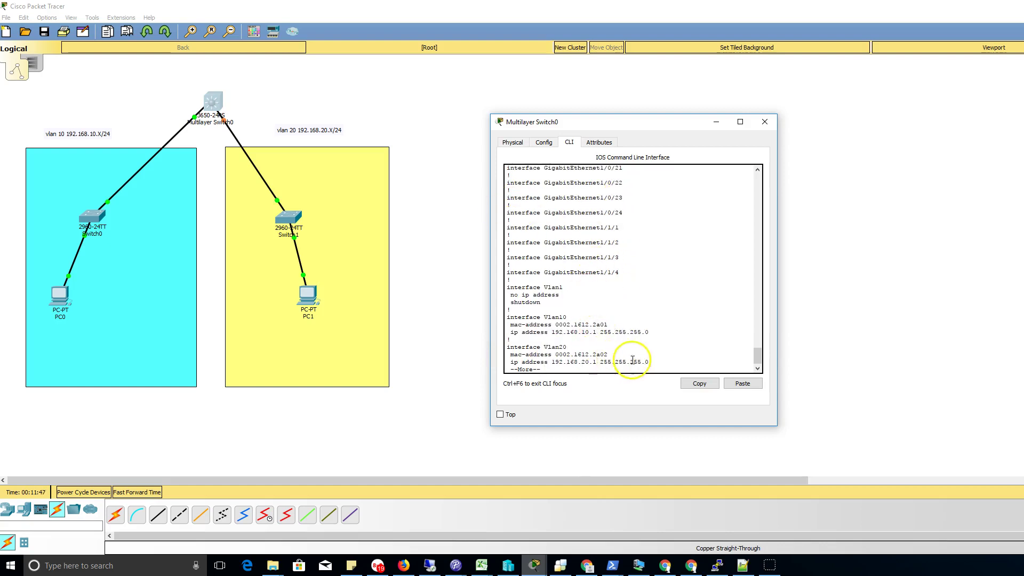
left_click_drag(661, 370, 538, 322)
left_click(549, 323)
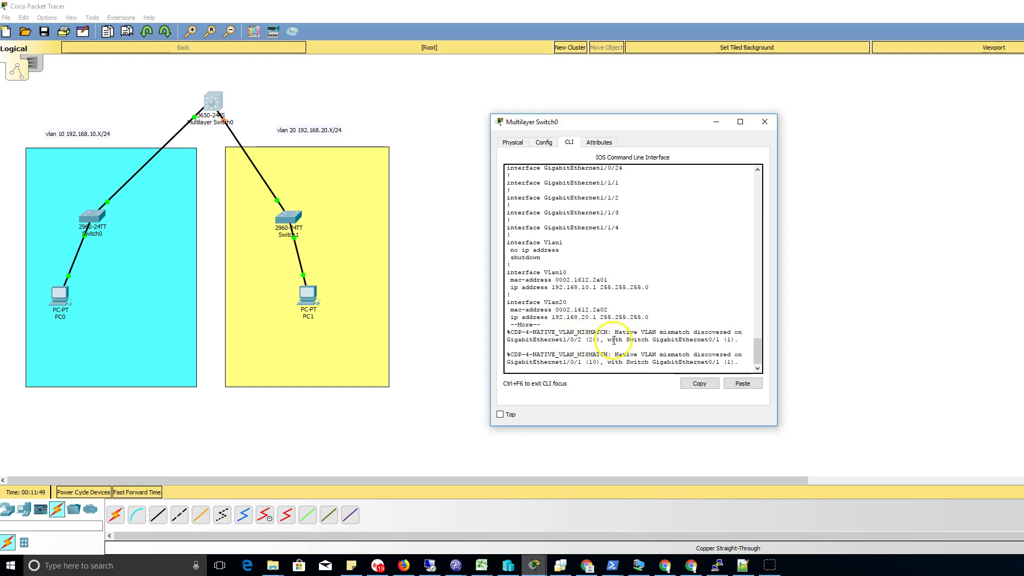
left_click_drag(741, 340, 612, 340)
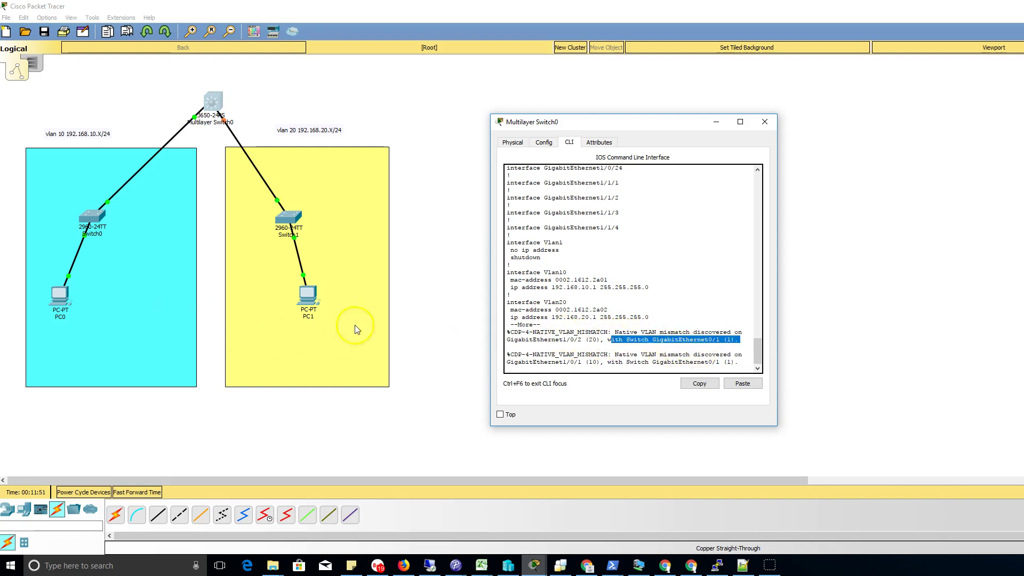
Step: Open the command line of Switch0 in the VLAN 10 area and enter global configuration mode
left_click(88, 219)
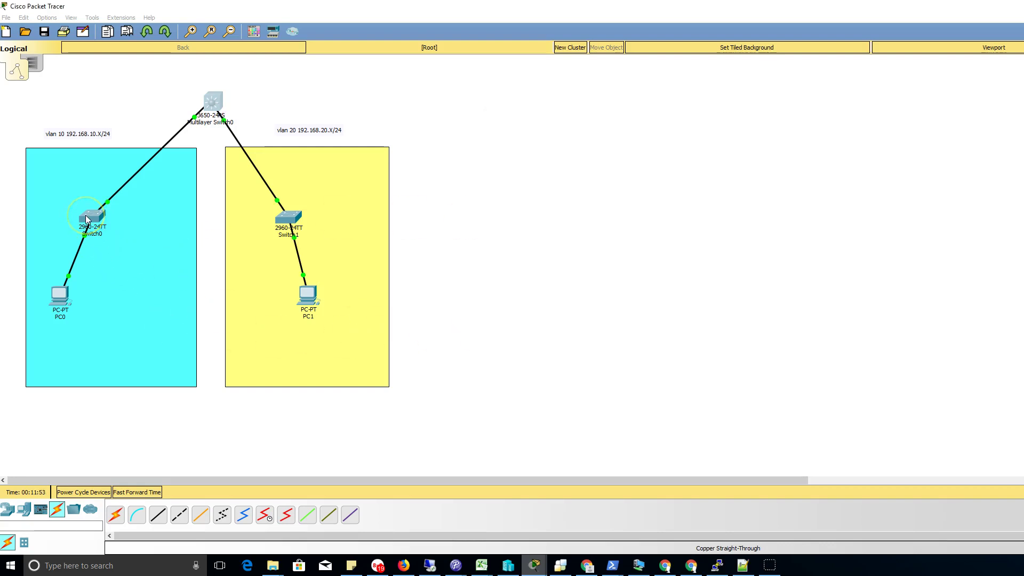
left_click(616, 141)
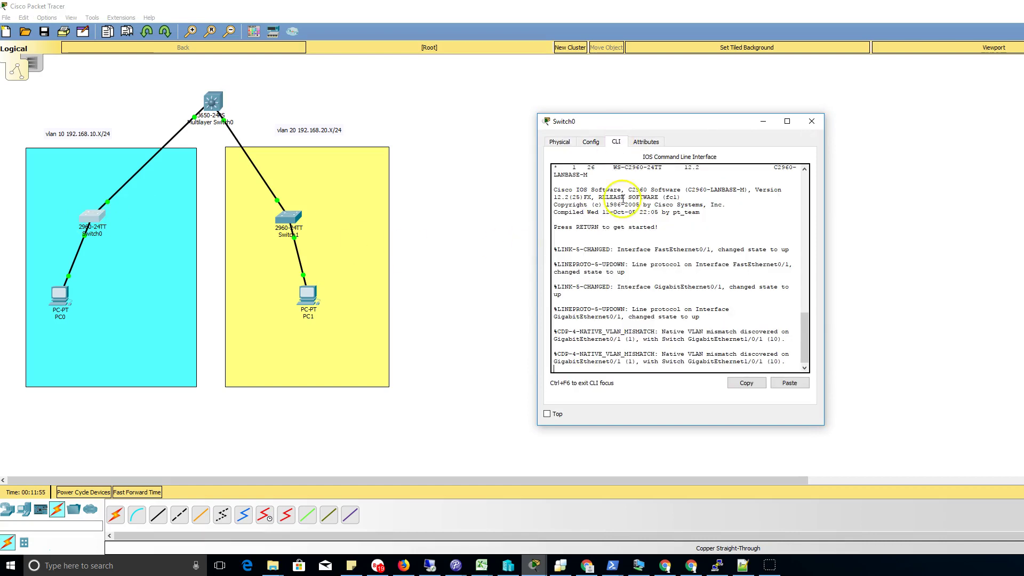
key("Return")
type("en")
key("Return")
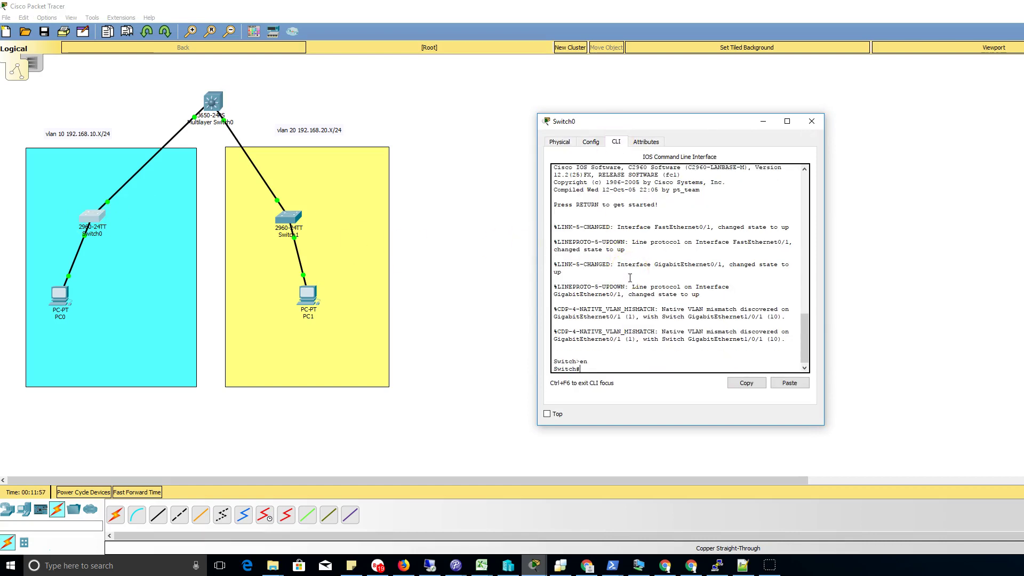
type("conf t")
key("Return")
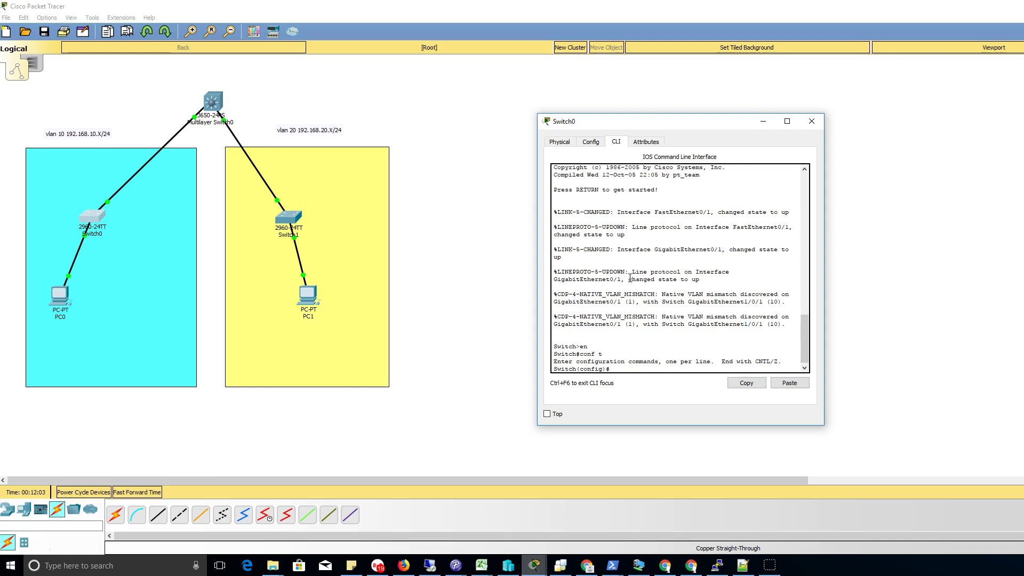
Step: Create VLAN 10 on Switch0
type("in")
key("BackSpace")
key("BackSpace")
key("BackSpace")
key("BackSpace")
type("vlan 10")
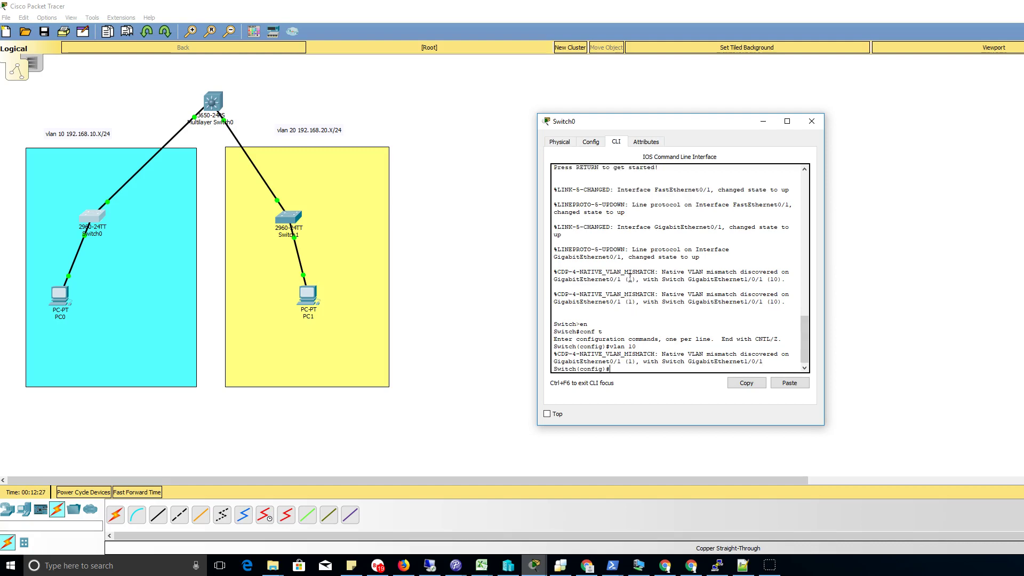
type("vlan 10")
key("Return")
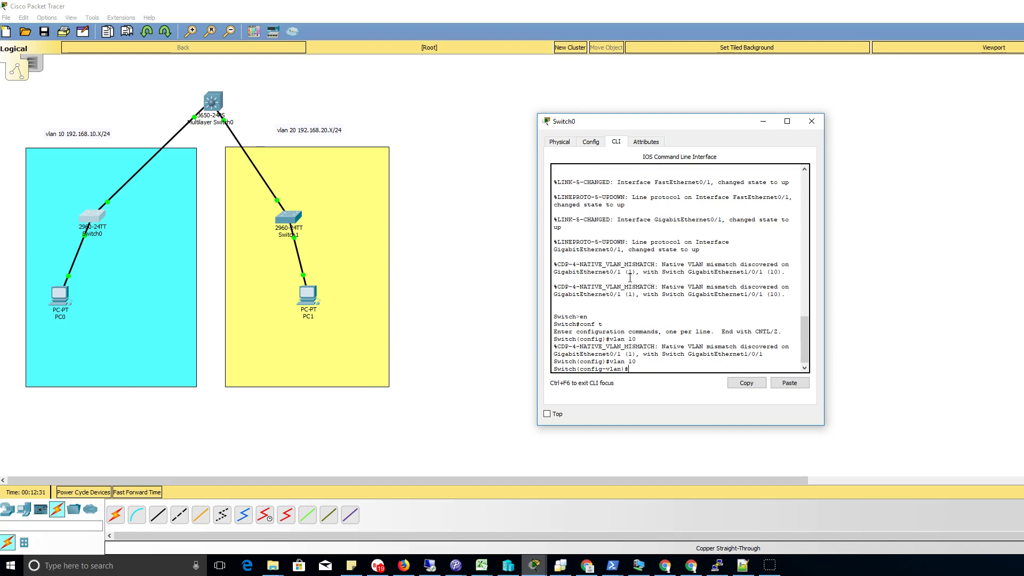
Step: Assign Switch0's uplink interface g0/1 to access VLAN 10
type("int g0/1")
key("Return")
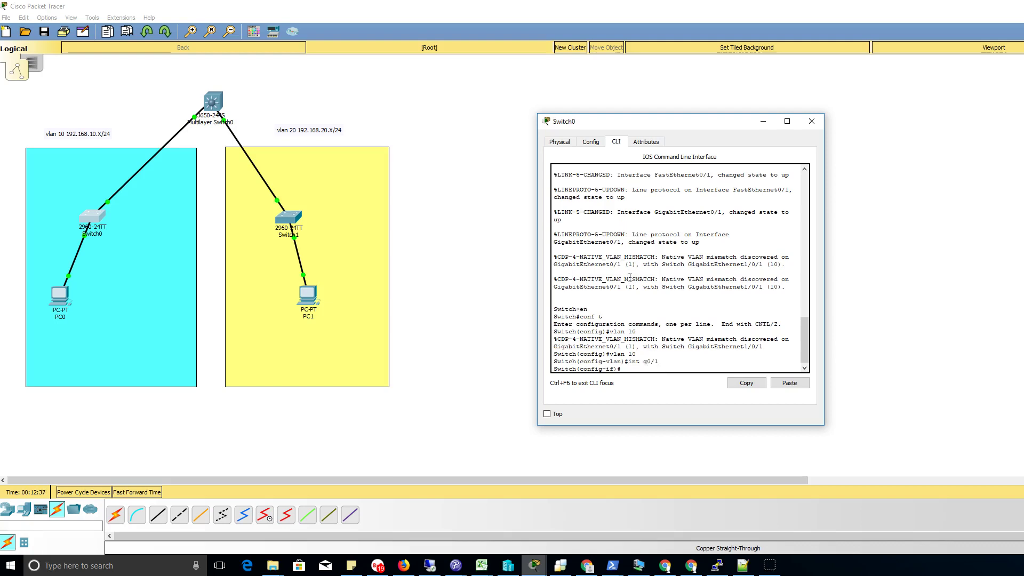
type("swi")
key("Tab")
type("acc")
key("Tab")
type("vlan 10")
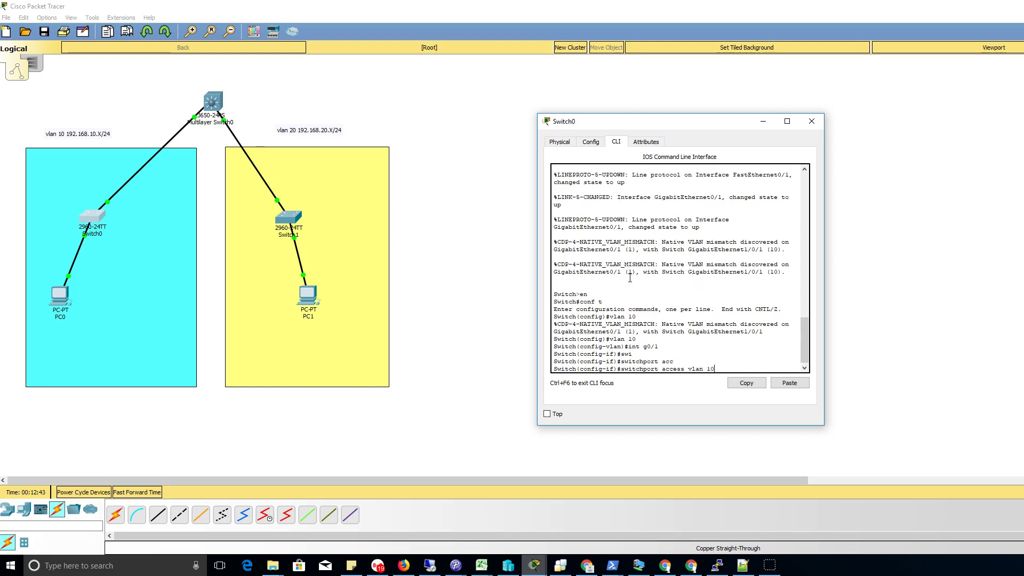
key("Return")
Step: Assign interface fa0/1 of Switch0 to access VLAN 10 and check the VLAN assignments of both ports
type("int fa0")
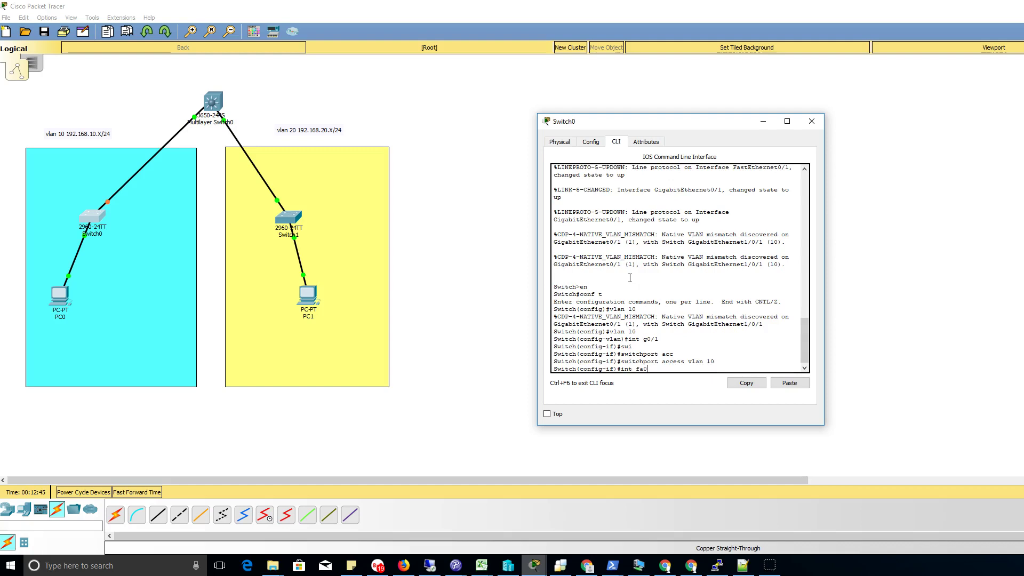
type("/1")
key("Return")
type("swi")
key("Tab")
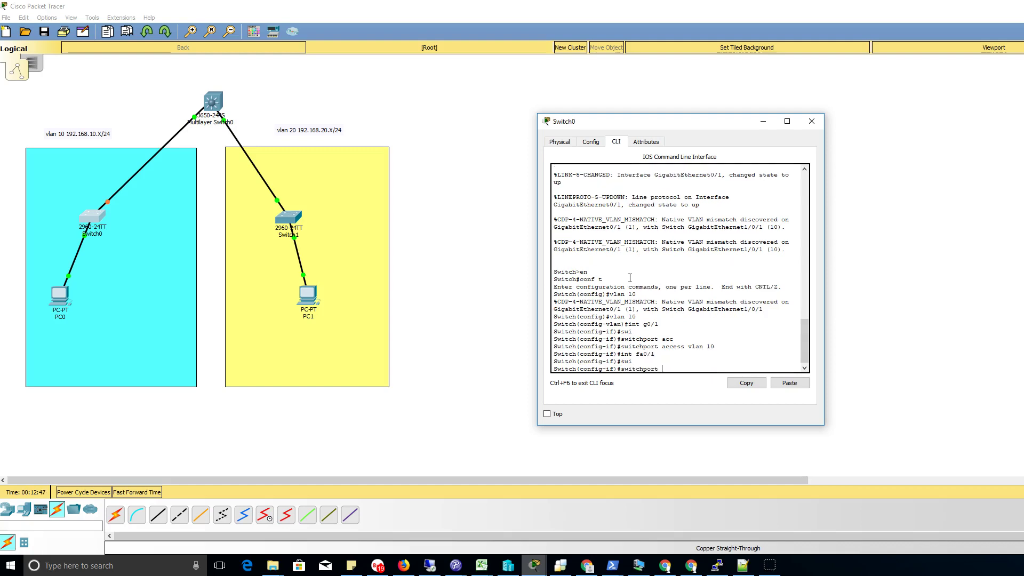
type("access vlan 10")
key("Return")
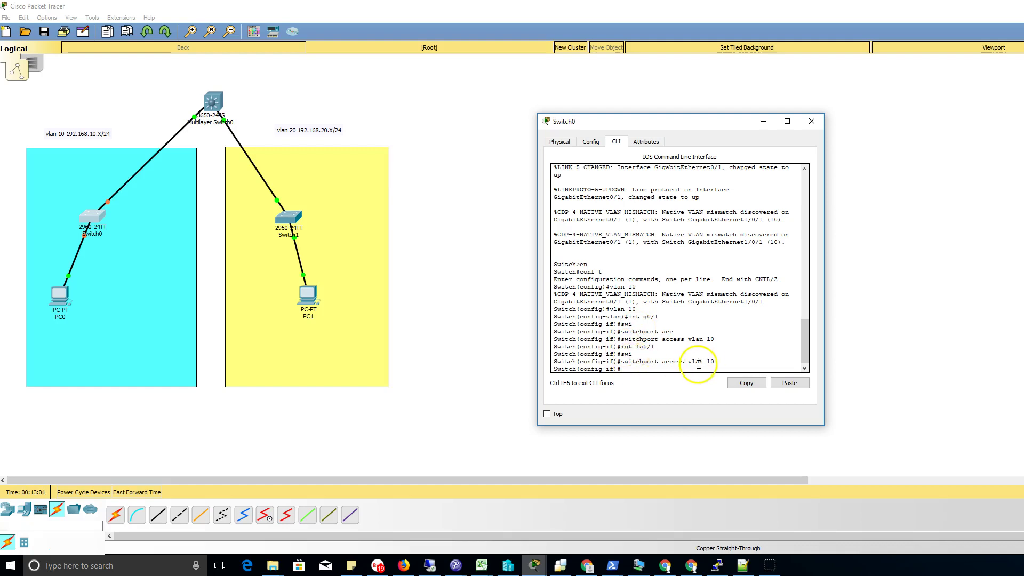
mouse_move(687, 362)
left_mouse_down()
mouse_move(715, 361)
mouse_move(687, 343)
left_mouse_up()
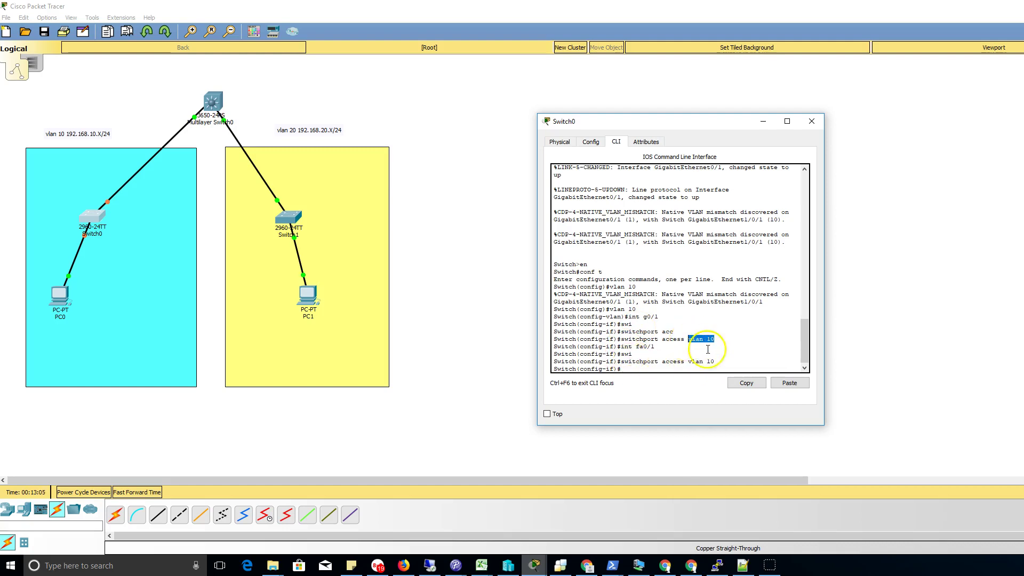
left_click(717, 364)
left_click_drag(716, 364, 688, 362)
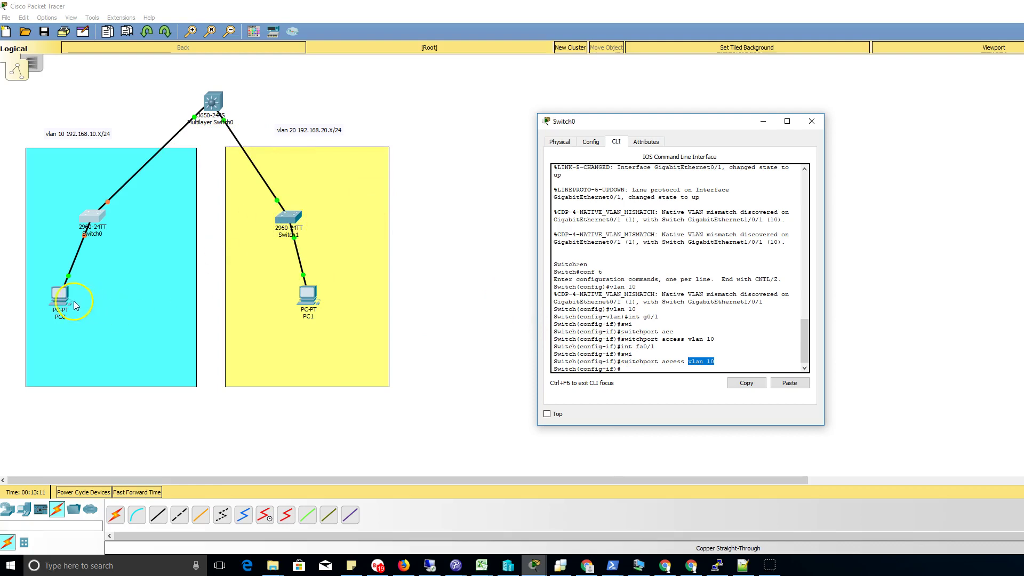
Step: Configure PC0 with gateway 192.168.10.1, static IP address 192.168.10.3 and subnet mask 255.255.255.0
left_click(59, 294)
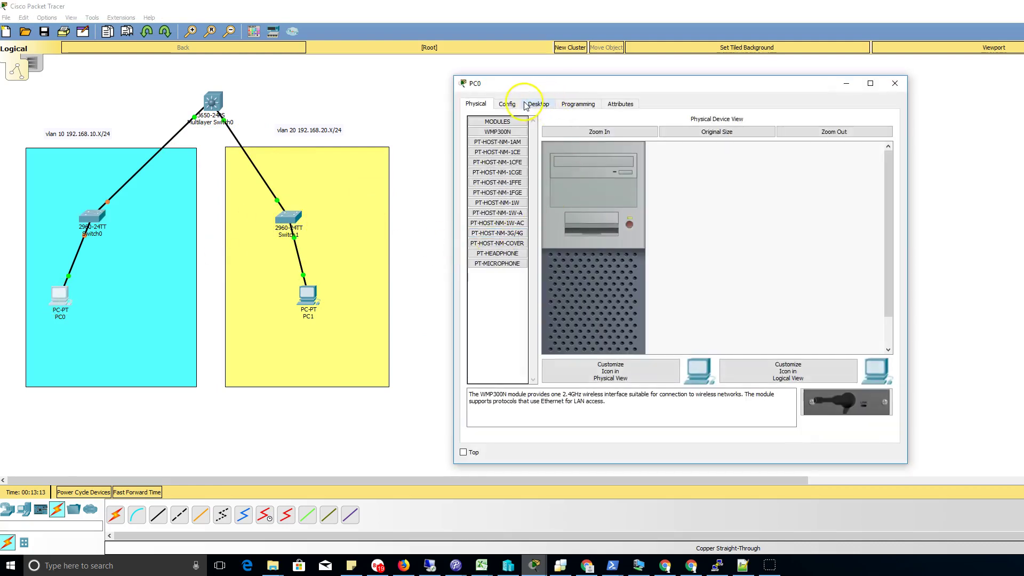
left_click(507, 104)
left_click(599, 202)
type("192.168.10.1")
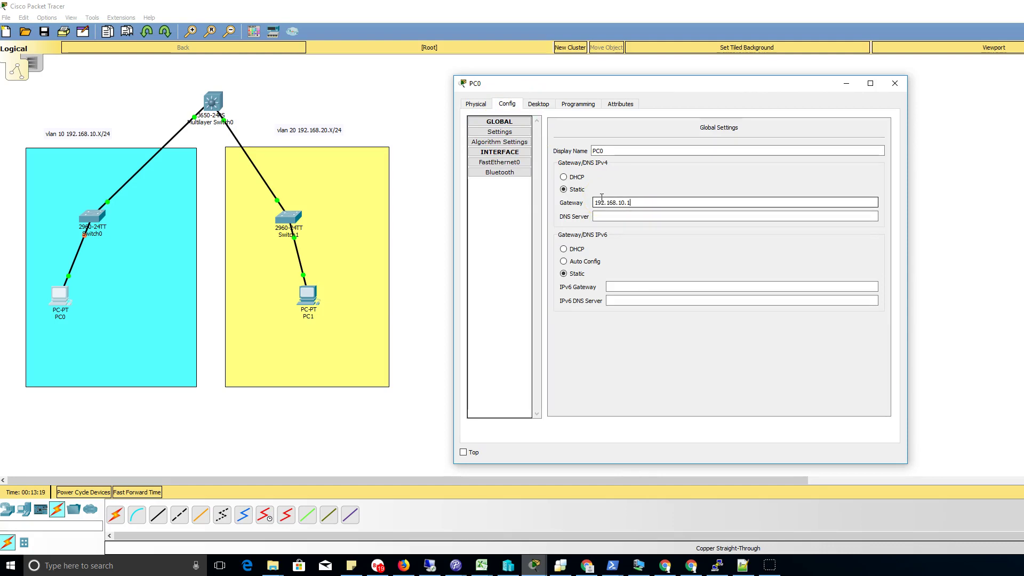
left_click(495, 161)
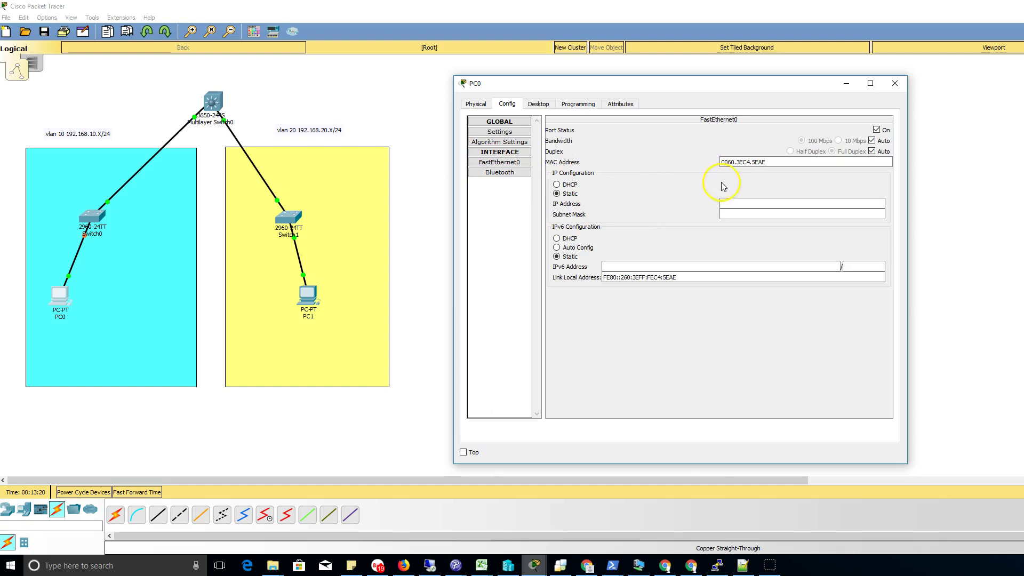
left_click(729, 202)
type("192.168.10.3")
key("Tab")
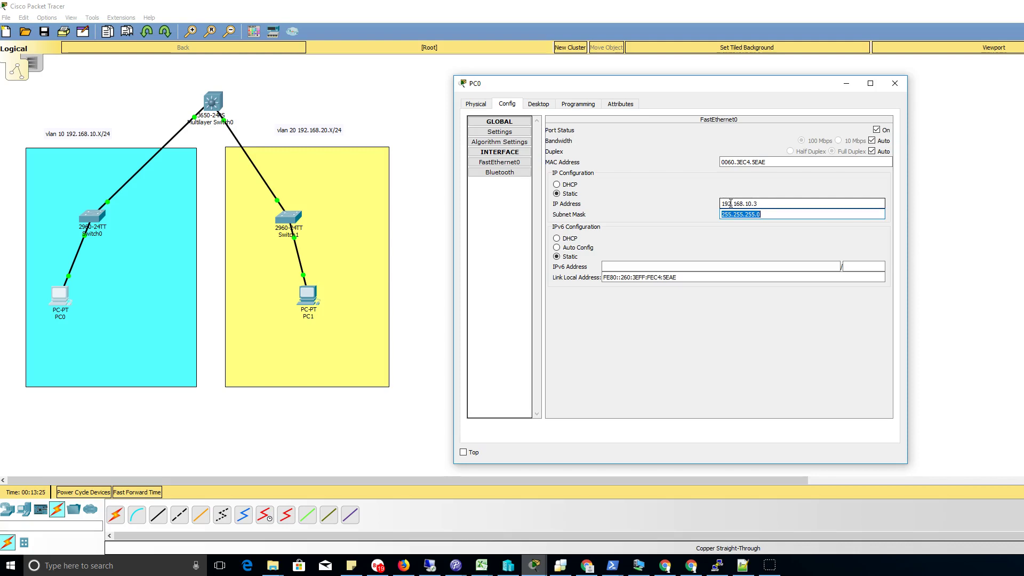
Step: Ping the VLAN 10 gateway 192.168.10.1 from PC0's command prompt
left_click(538, 105)
left_click(754, 148)
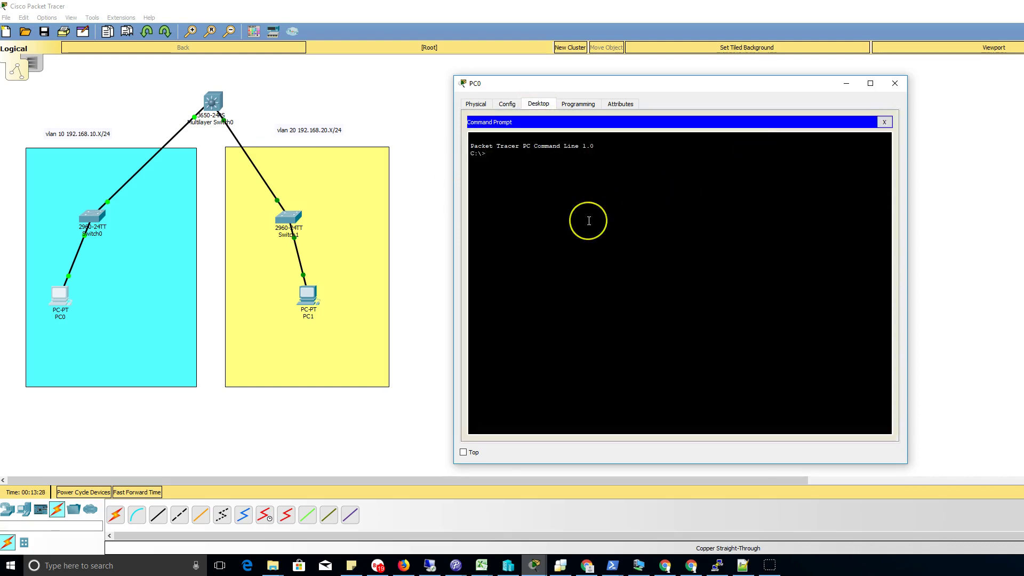
type("ping 192.168.10.1")
key("Return")
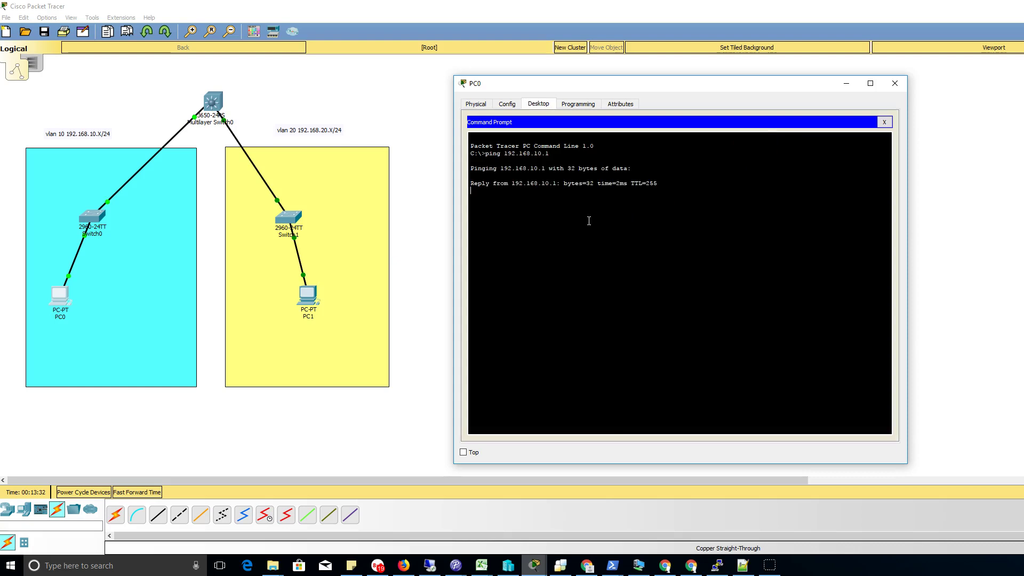
Step: Enter global configuration mode on Switch1 in the VLAN 20 area and create VLAN 20
left_click(291, 219)
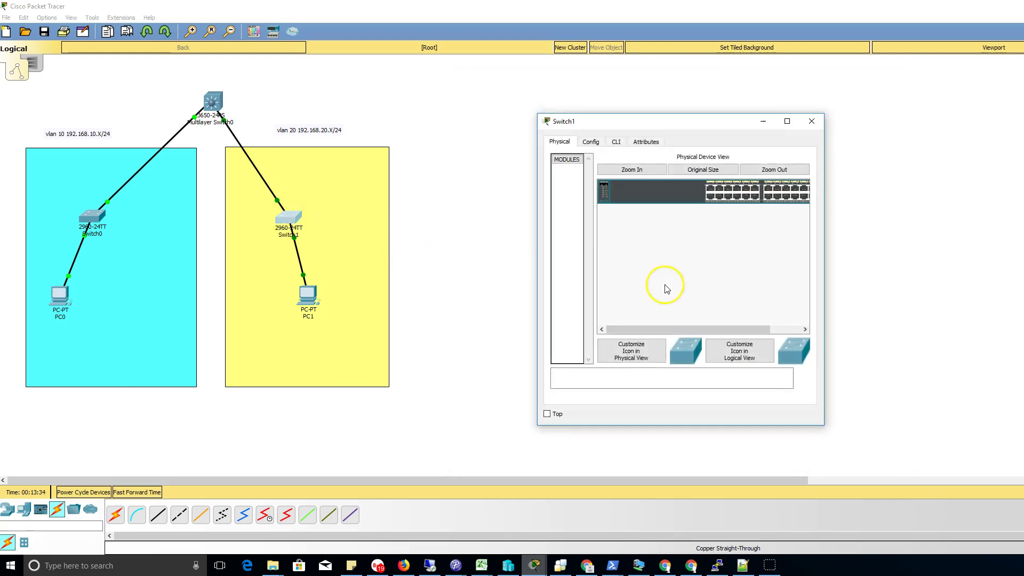
left_click(614, 143)
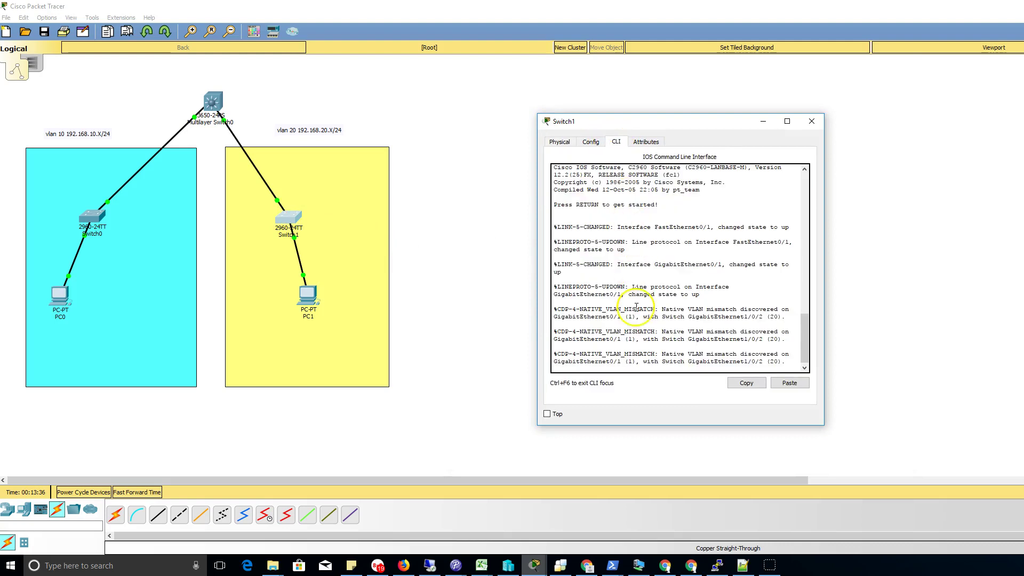
key("Return")
type("en")
key("Return")
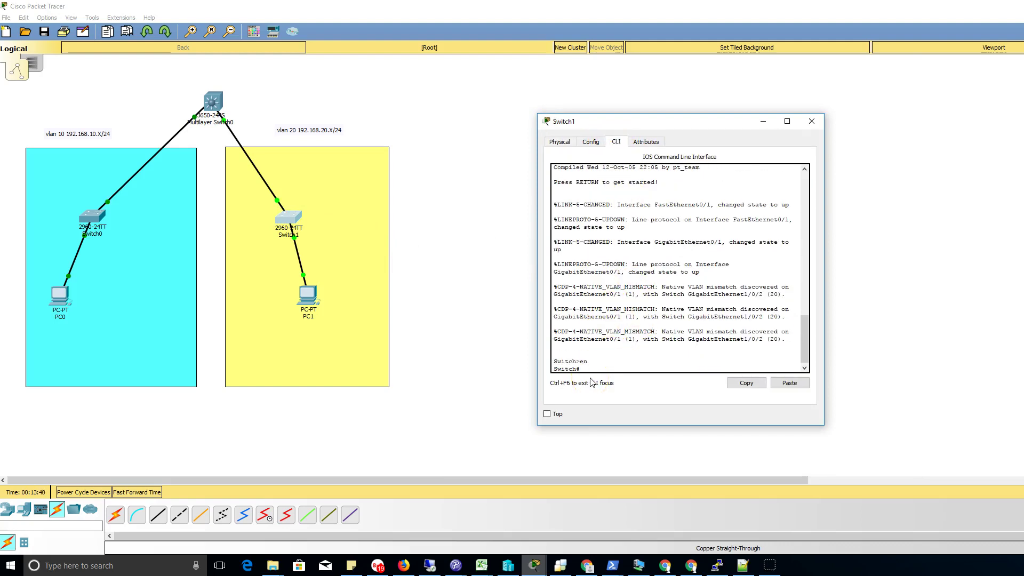
type("conf t")
key("Return")
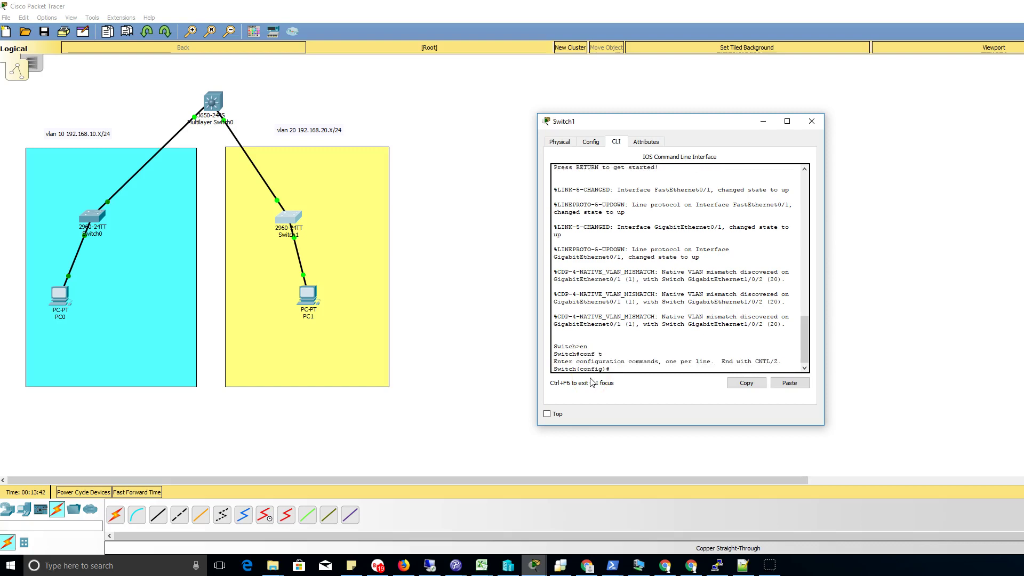
type("vlan 20")
key("Return")
Step: Assign interface g0/1 of Switch1 to access VLAN 10
type("int g0/")
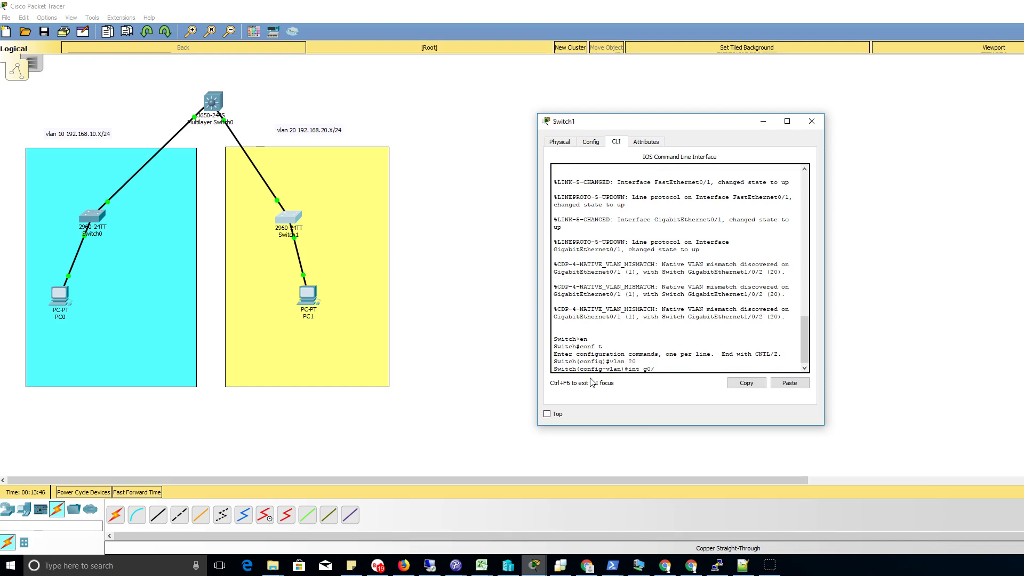
type("1")
key("Return")
type("swi")
key("Tab")
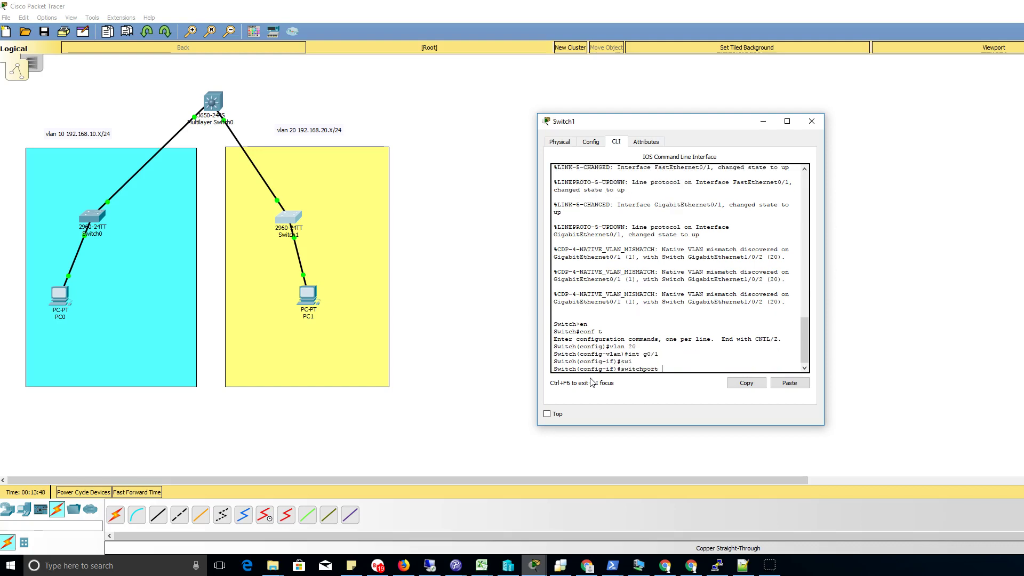
type("acces")
key("Tab")
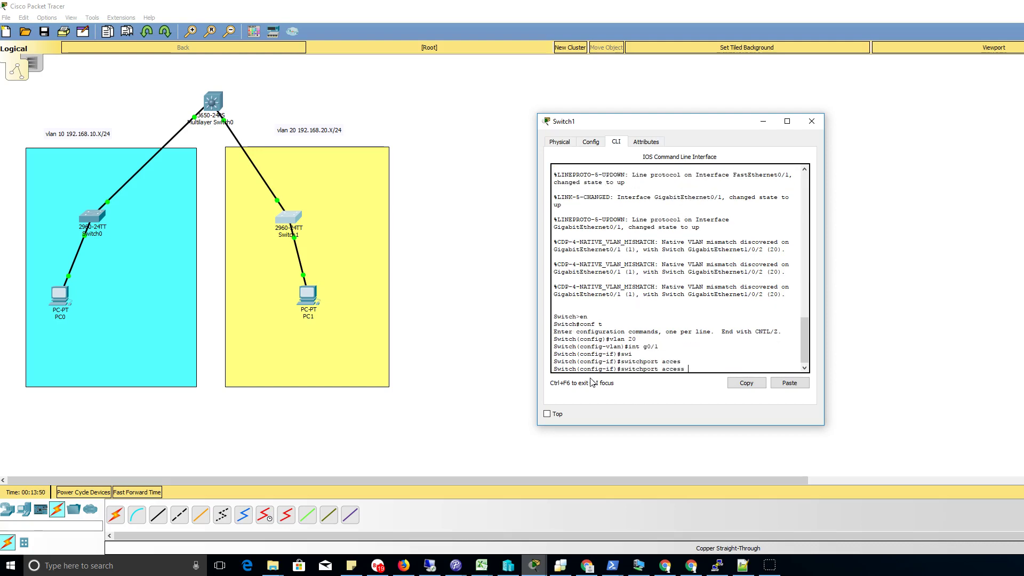
type("vlan 10")
key("Return")
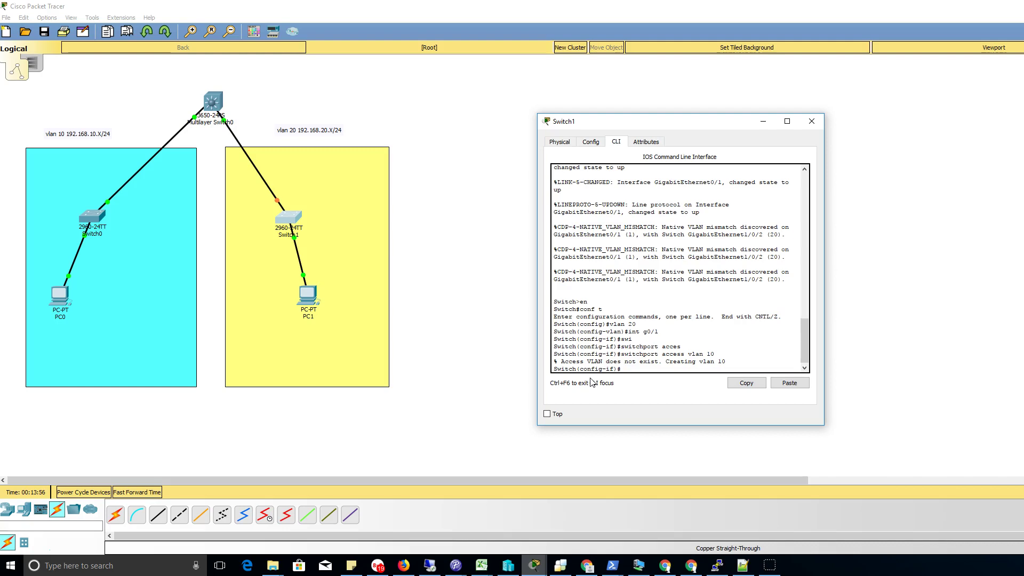
Step: Exit interface configuration on Switch1 and enter VLAN 20 configuration again
type("exit")
key("Return")
type("vlan 20")
key("Return")
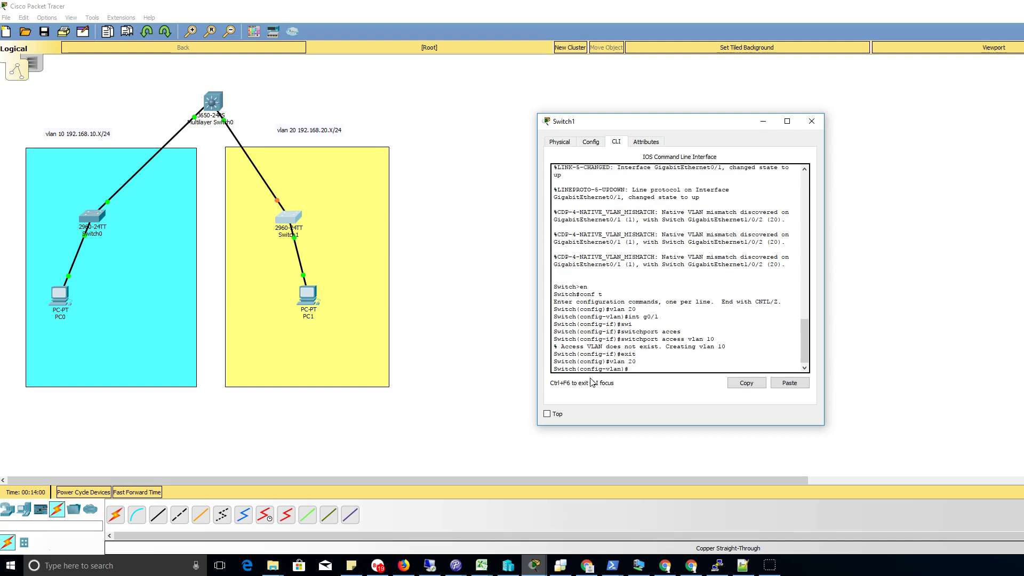
type("swi")
key("Return")
Step: Reassign interface g0/1 of Switch1 to access VLAN 20
type("int")
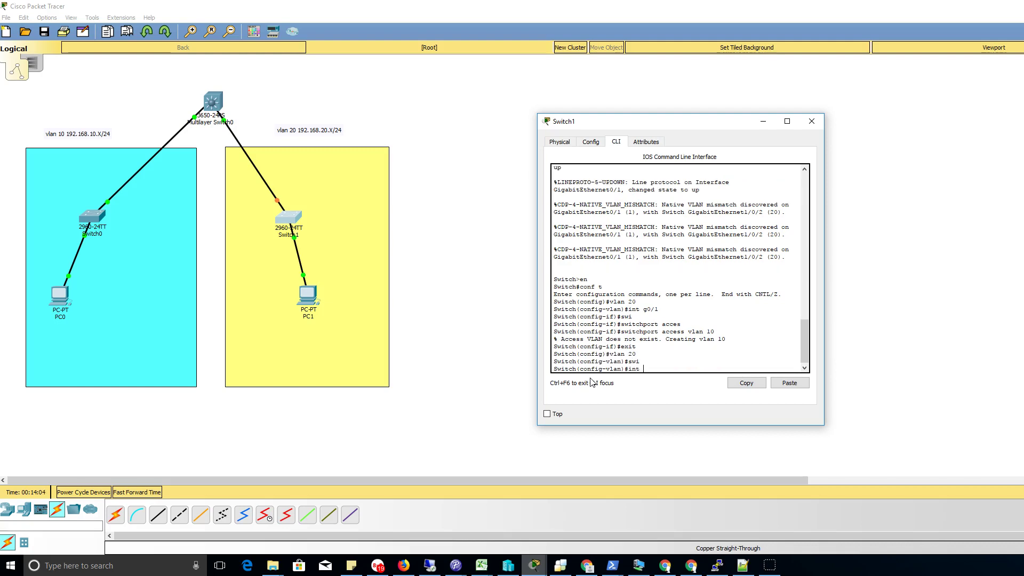
type(" g0/1")
key("Return")
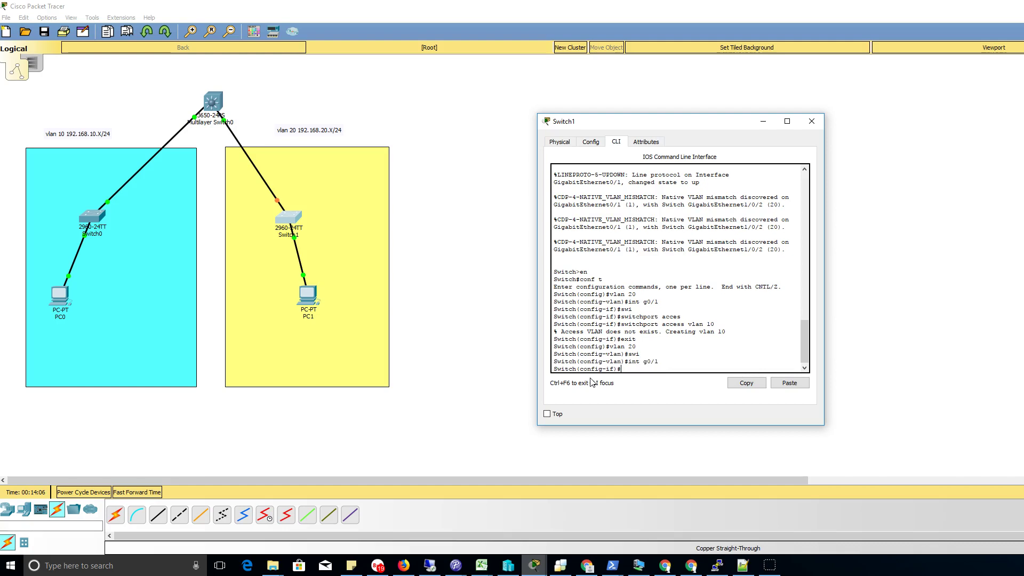
type("swi")
key("Tab")
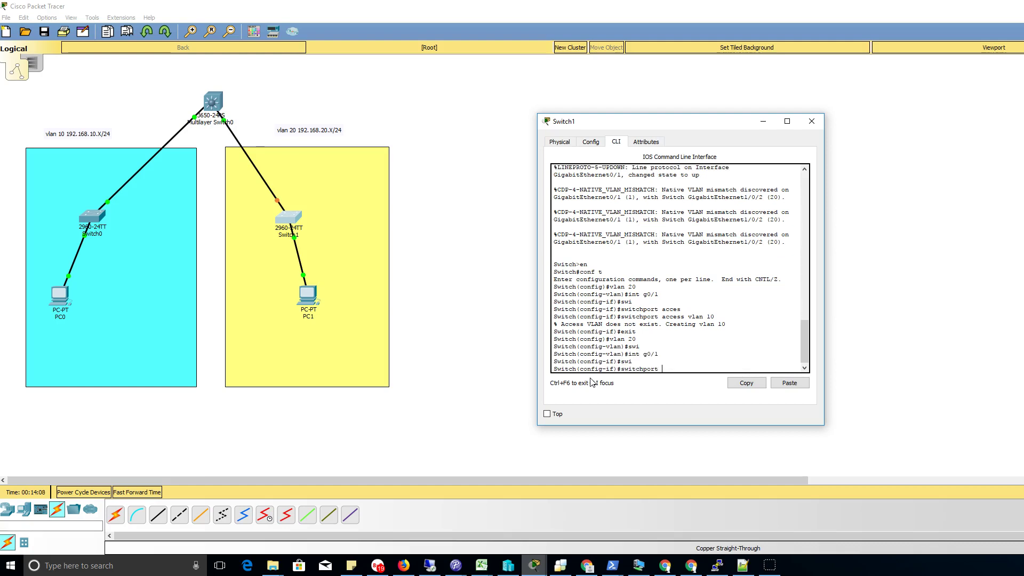
type("acc")
key("Tab")
type("vlan ")
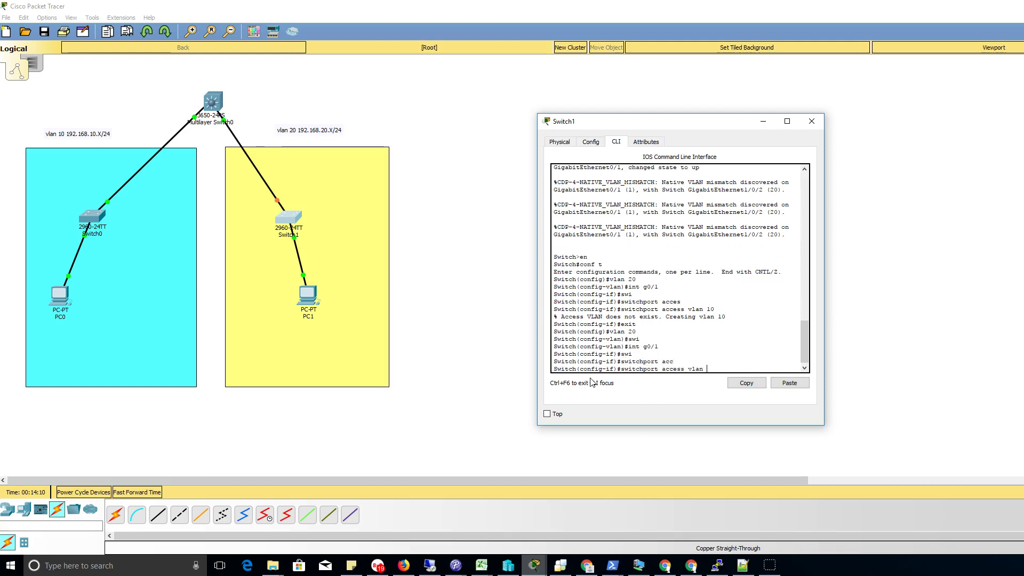
type("20")
key("Return")
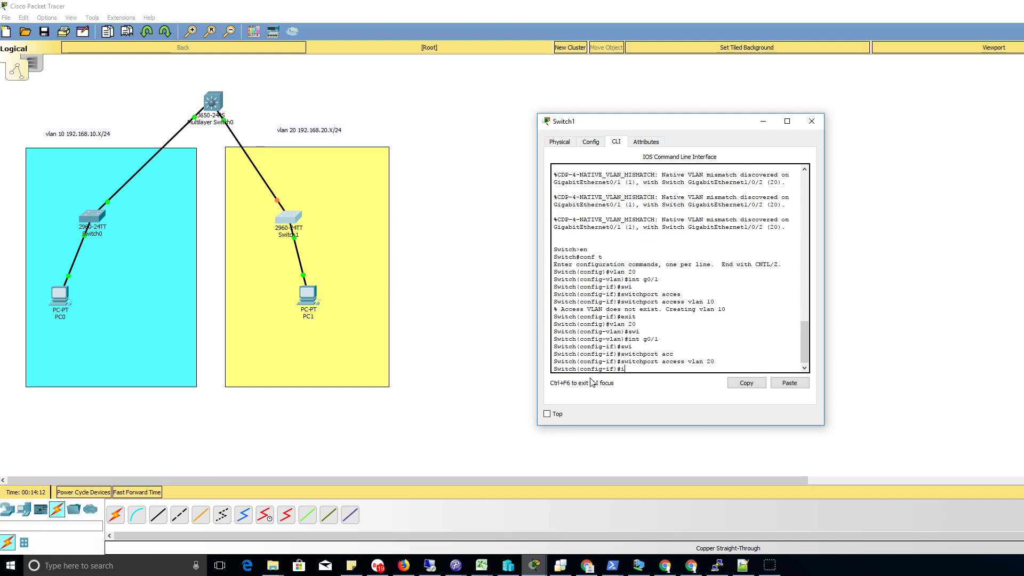
Step: Assign interface f0/1 of Switch1 to access VLAN 20
type("int f0/1")
key("Return")
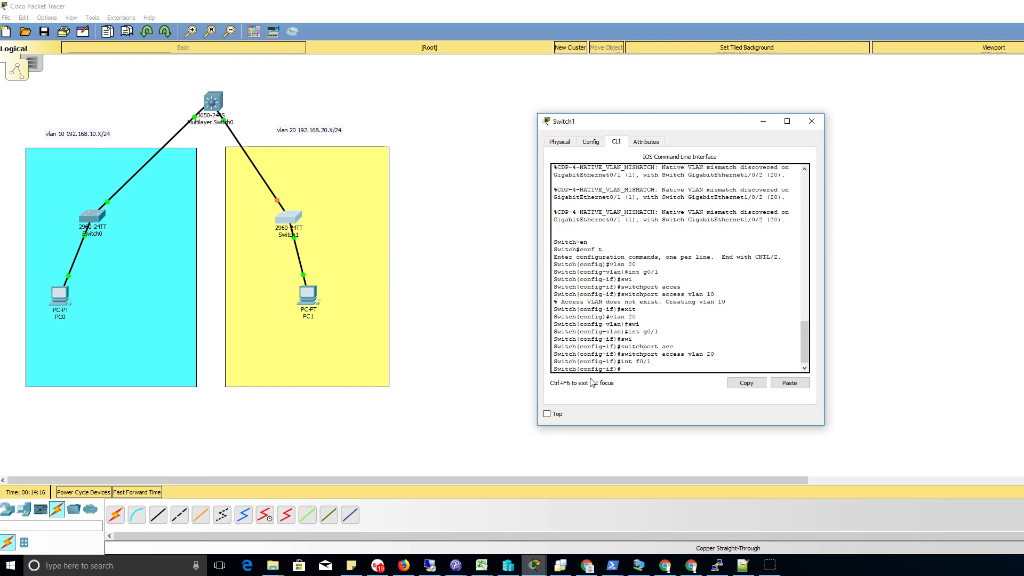
key("Up")
key("Up")
key("Return")
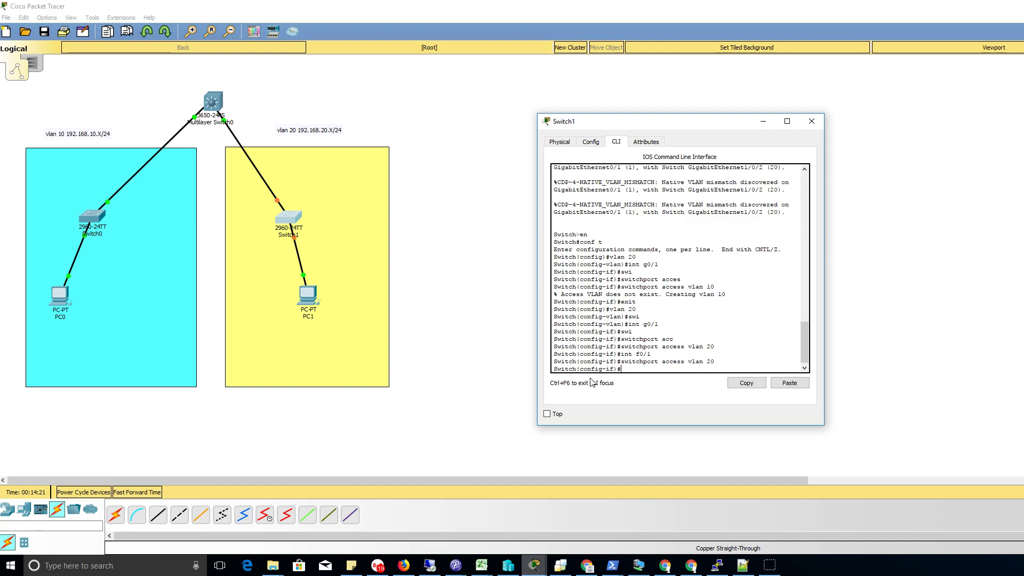
Step: Set the static IPv4 gateway of PC1 to 192.168.20.1
left_click(301, 299)
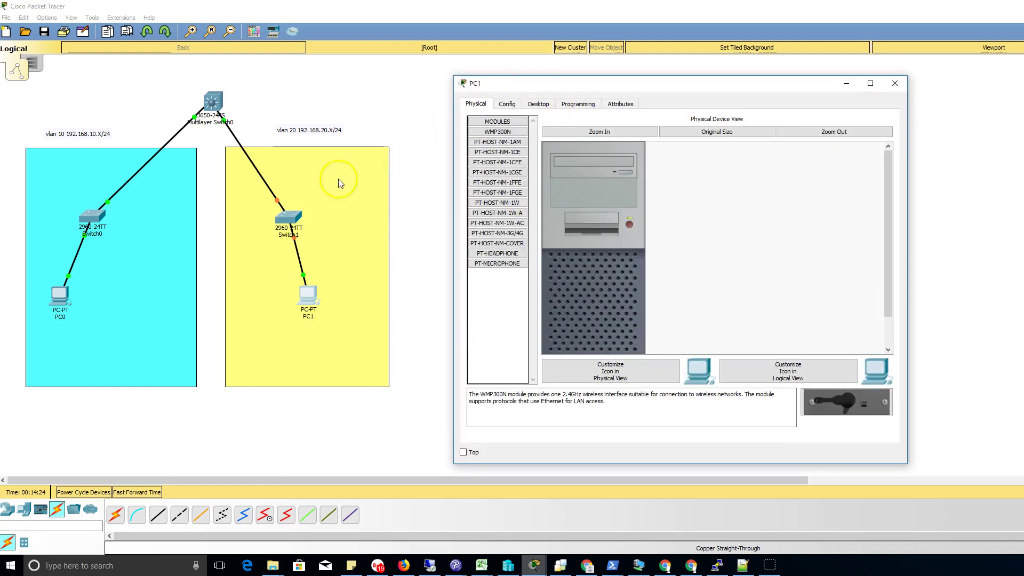
left_click(504, 105)
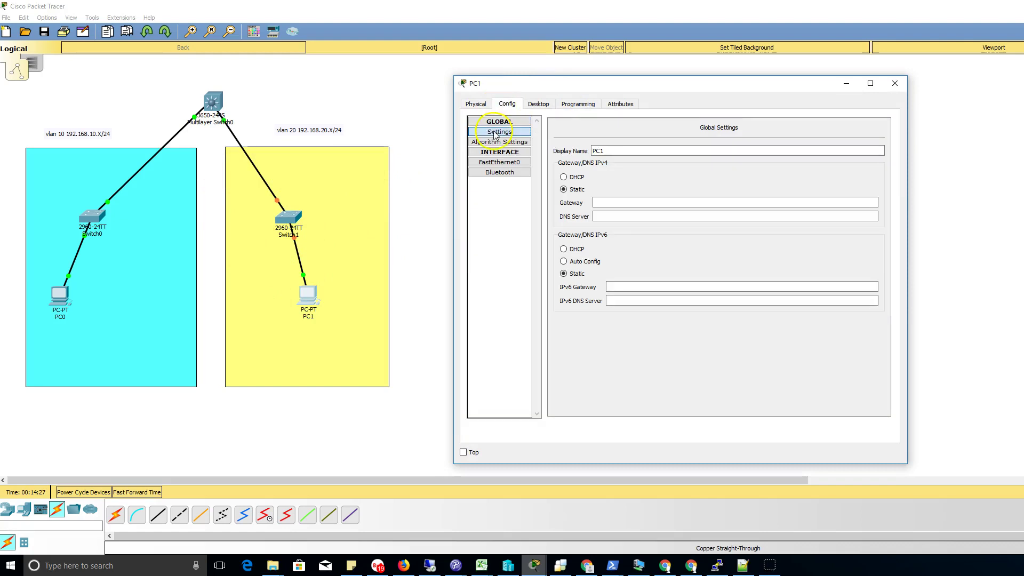
left_click(625, 203)
type("192.168.")
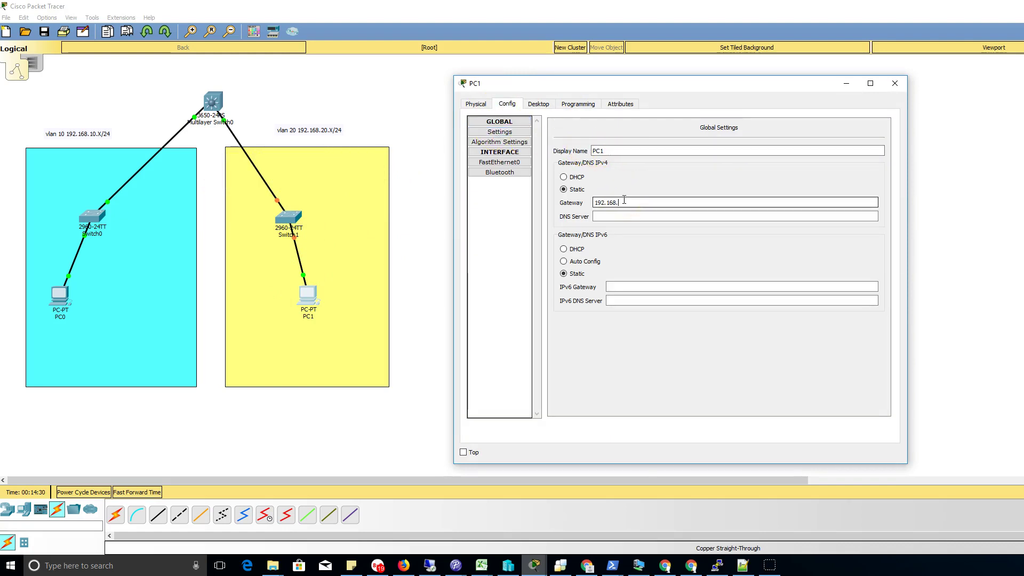
type("20.1")
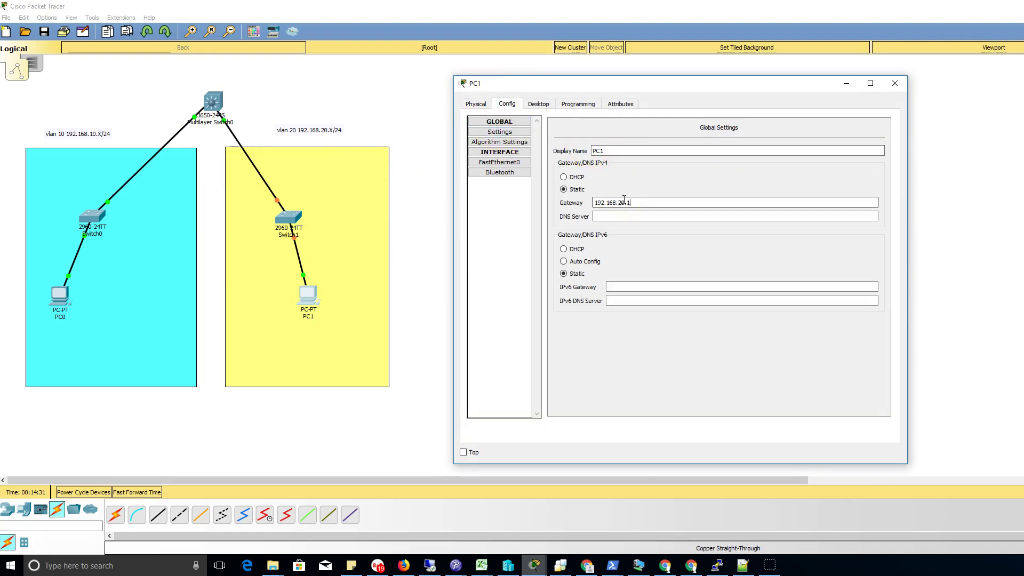
Step: Give PC1's FastEthernet0 interface the static IP address 192.168.20.3 and fill in its subnet mask
left_click(515, 163)
left_click(737, 204)
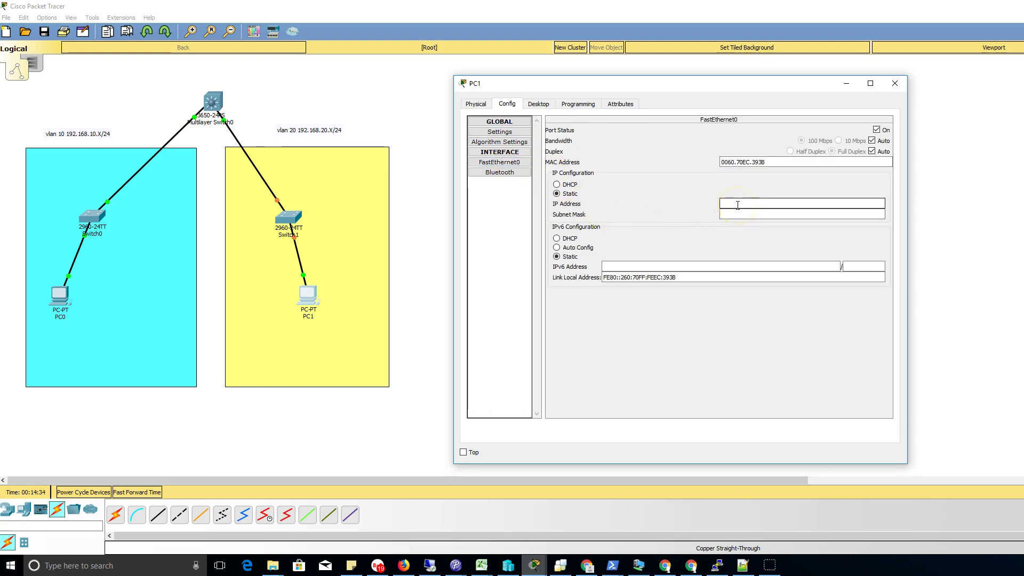
type("192.168.20.3")
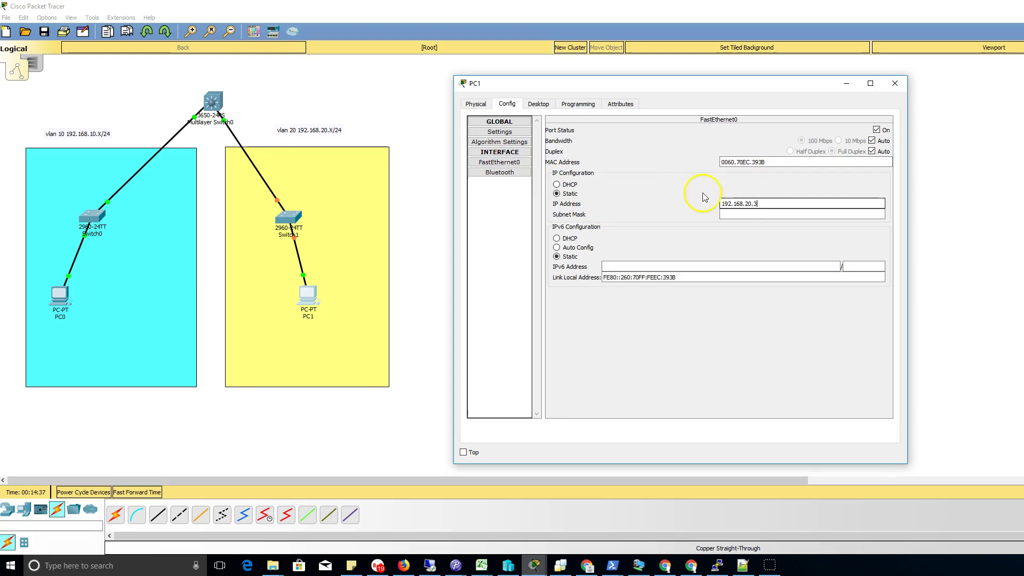
left_click(741, 214)
Step: Ping the VLAN 20 gateway 192.168.20.1 from PC1's command prompt
left_click(538, 104)
left_click(759, 145)
type("ping 192.168.20.1")
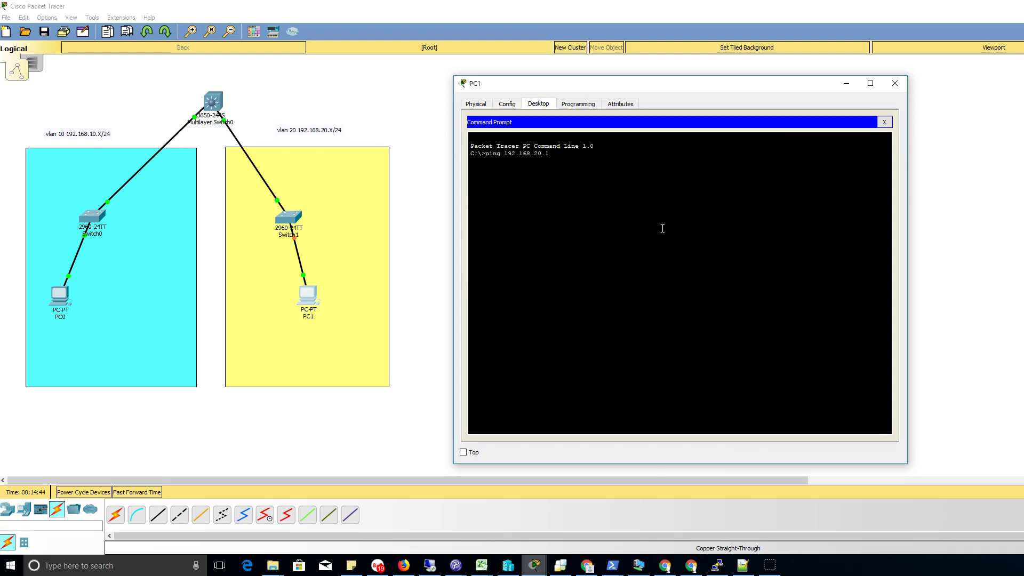
key("Return")
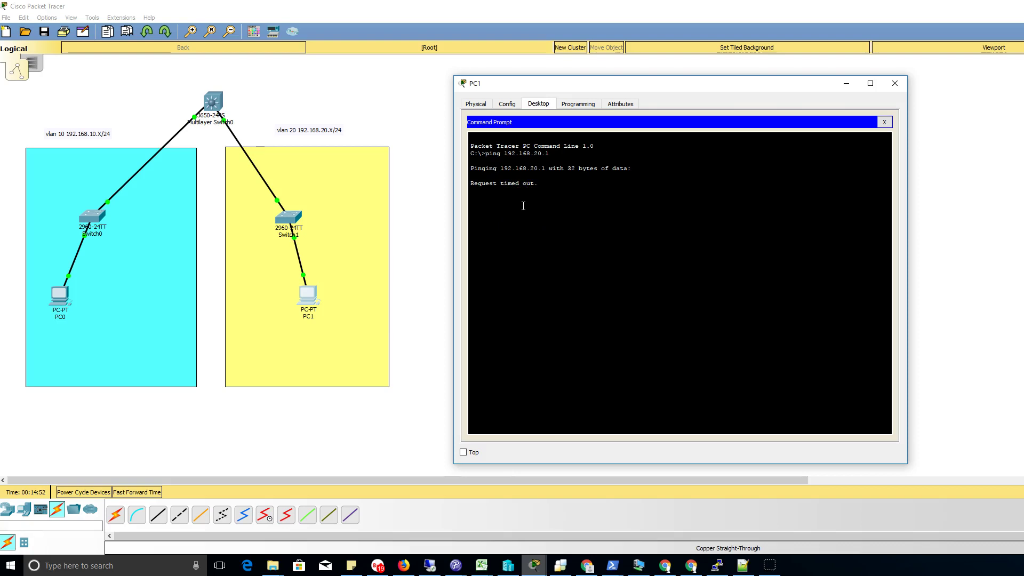
Step: Ping PC0 at 192.168.10.3 from PC1 to test routing between the two VLANs
left_click(553, 200)
left_click(482, 223)
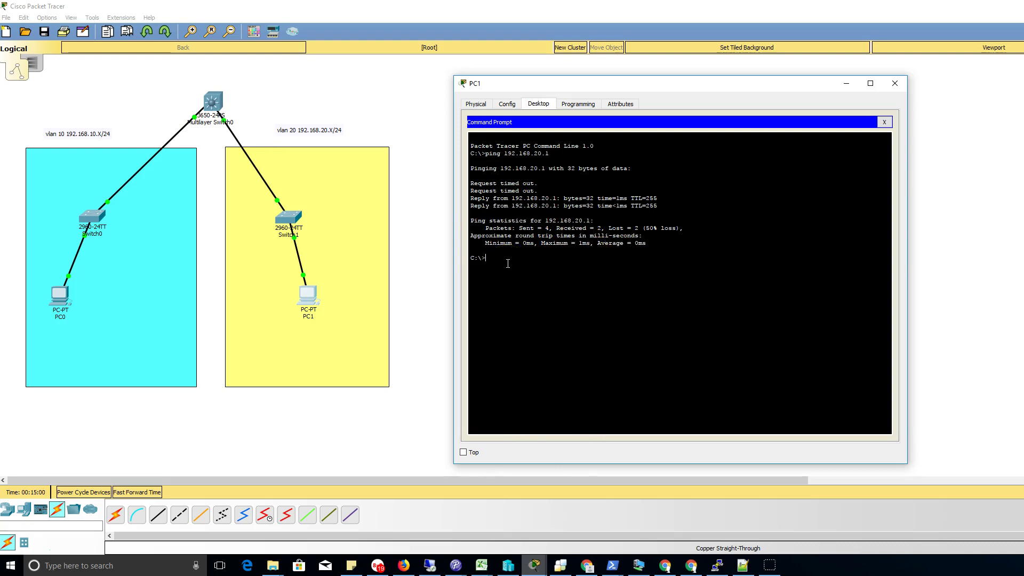
type("ping 192.168.10.3")
key("Return")
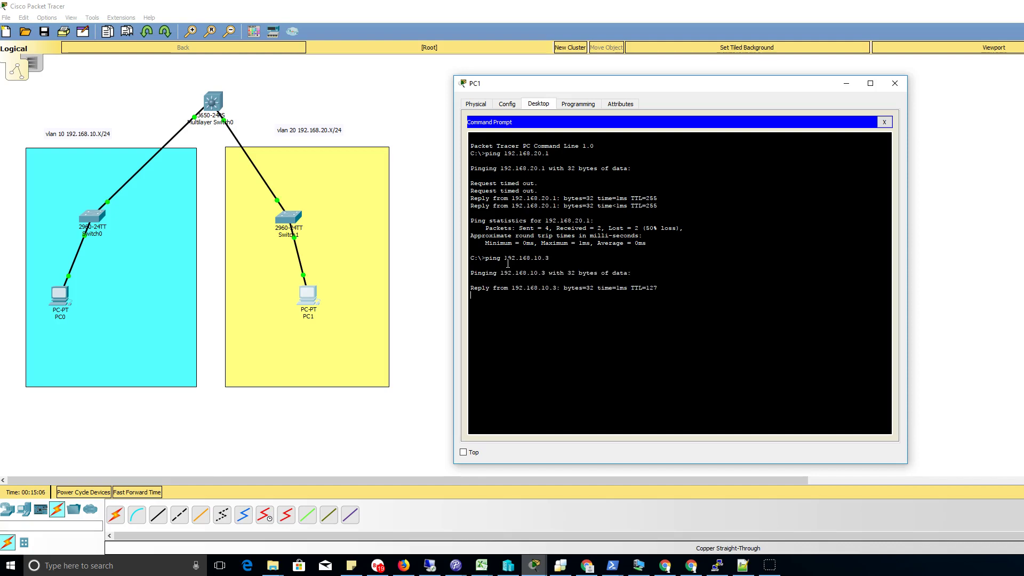